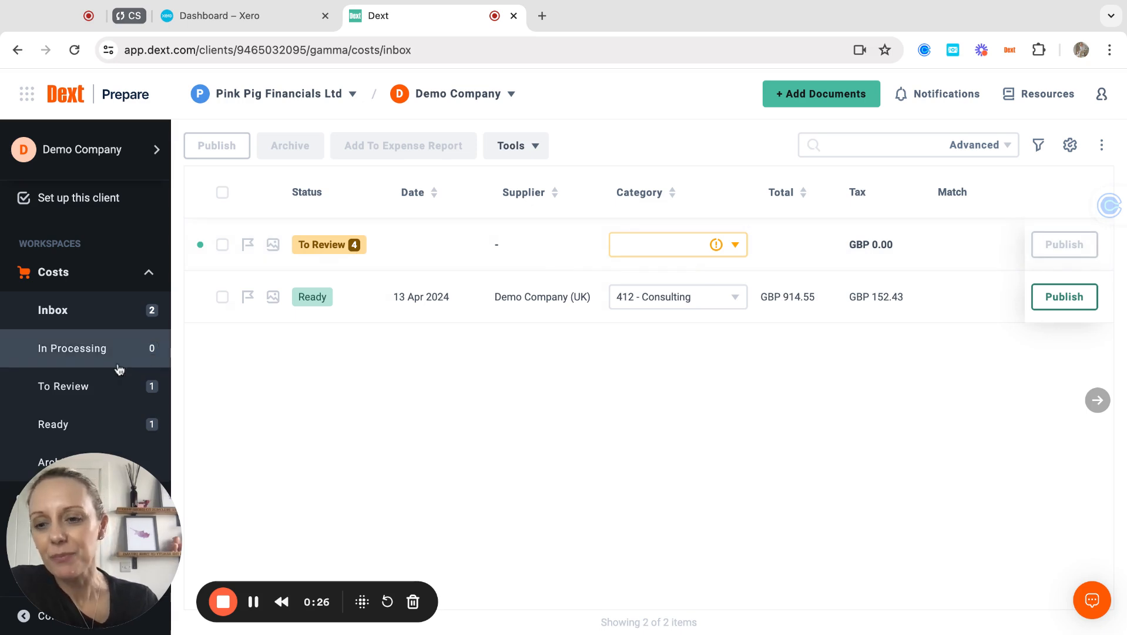
# Step: Open the cost inbox item marked To Review that has no supplier
pyautogui.scroll(-2, 119, 369)
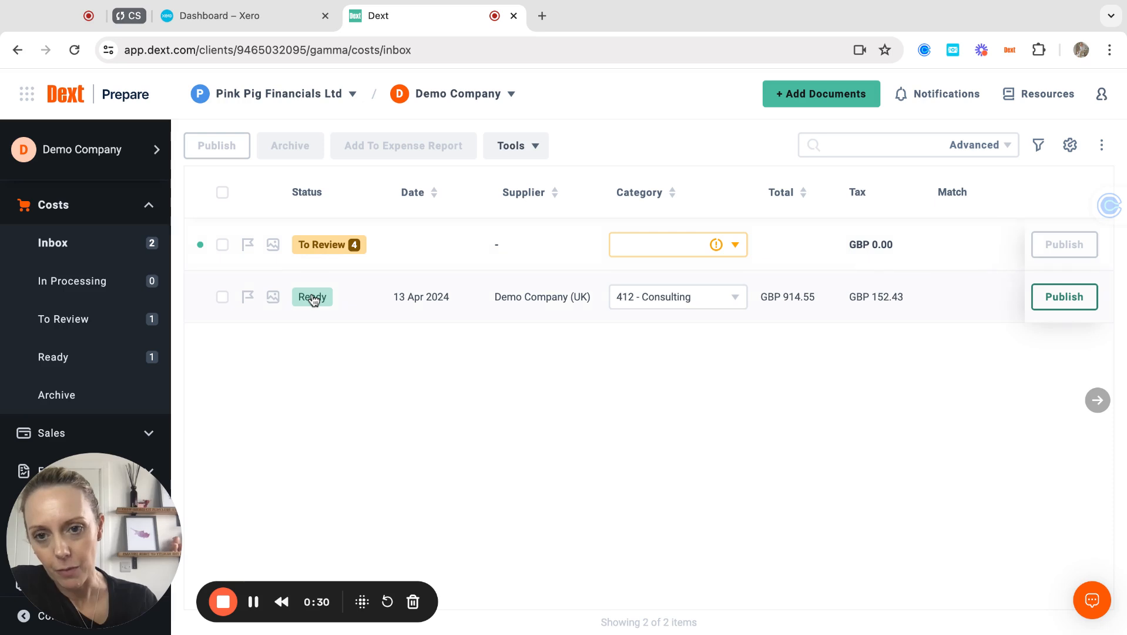
pyautogui.moveTo(330, 250)
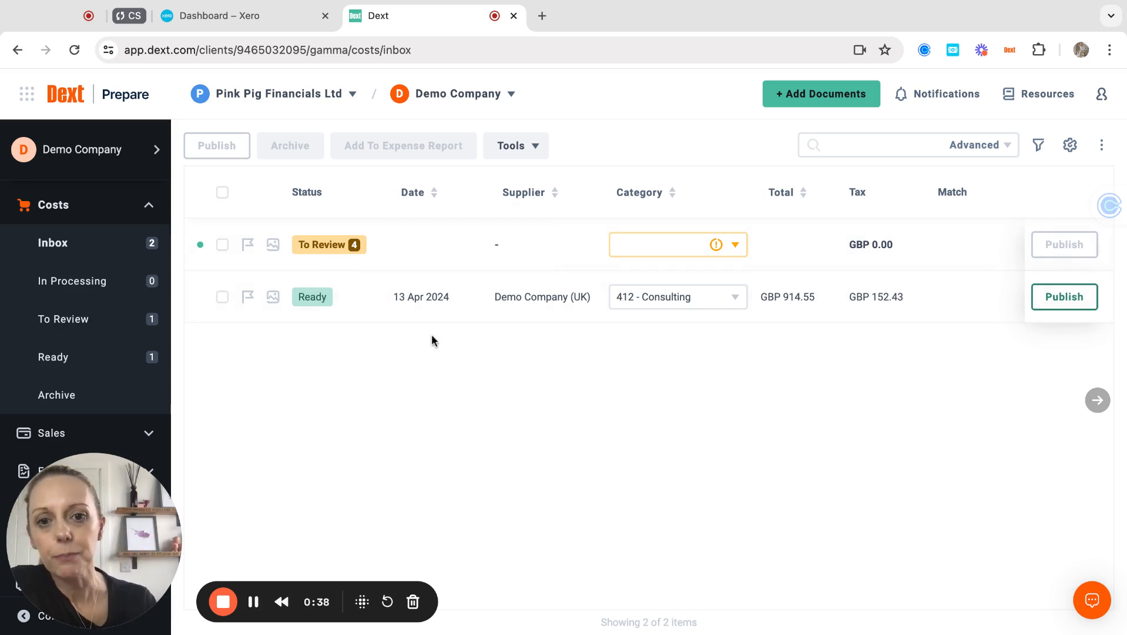
pyautogui.click(530, 254)
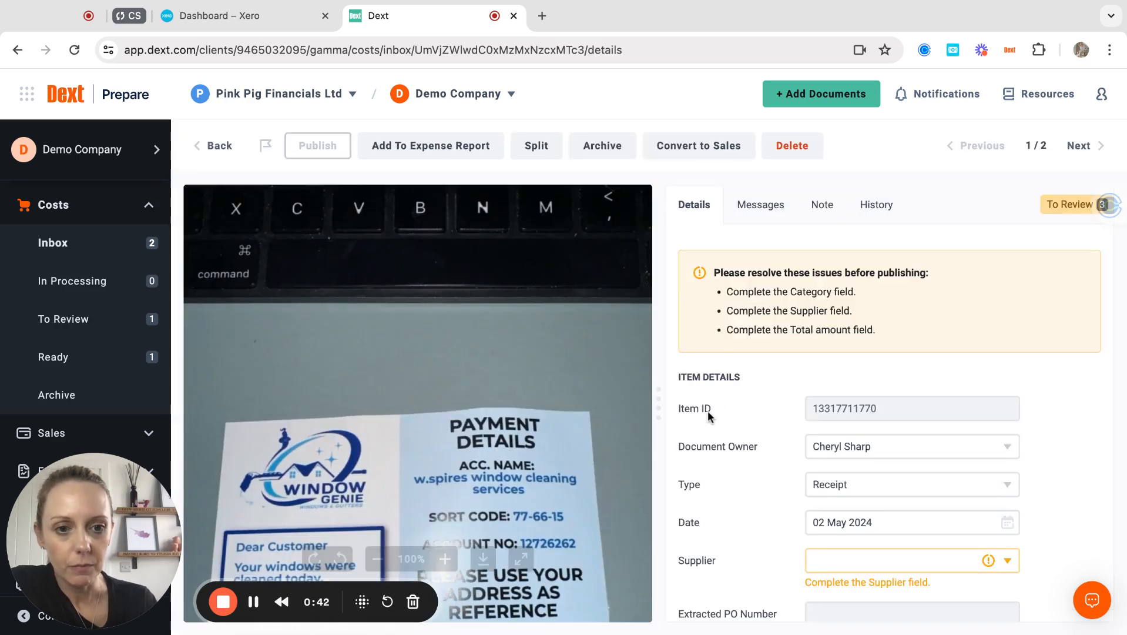
# Step: Add "Window cleaner" as a new supplier on the receipt
pyautogui.scroll(-2, 709, 408)
pyautogui.click(849, 466)
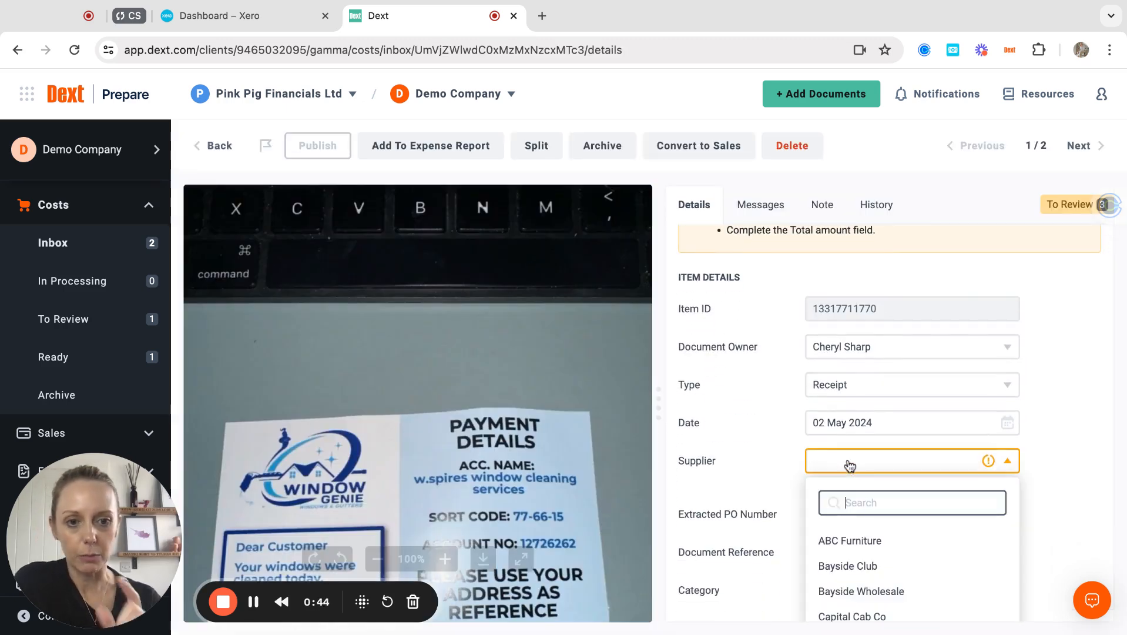
pyautogui.write('Window ')
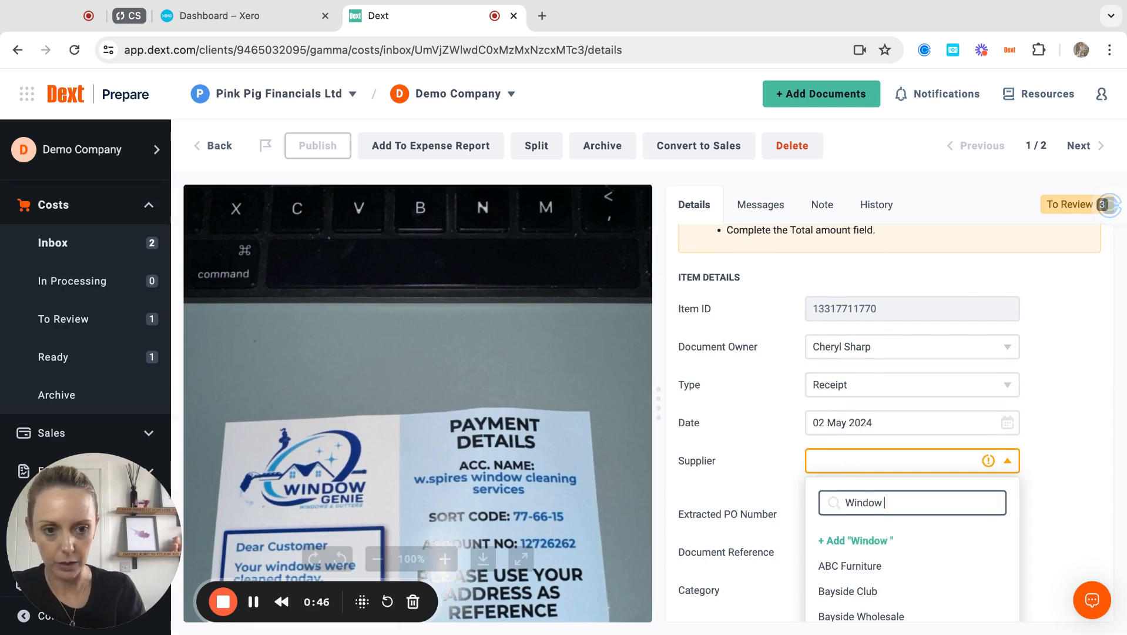
pyautogui.write('cleaner')
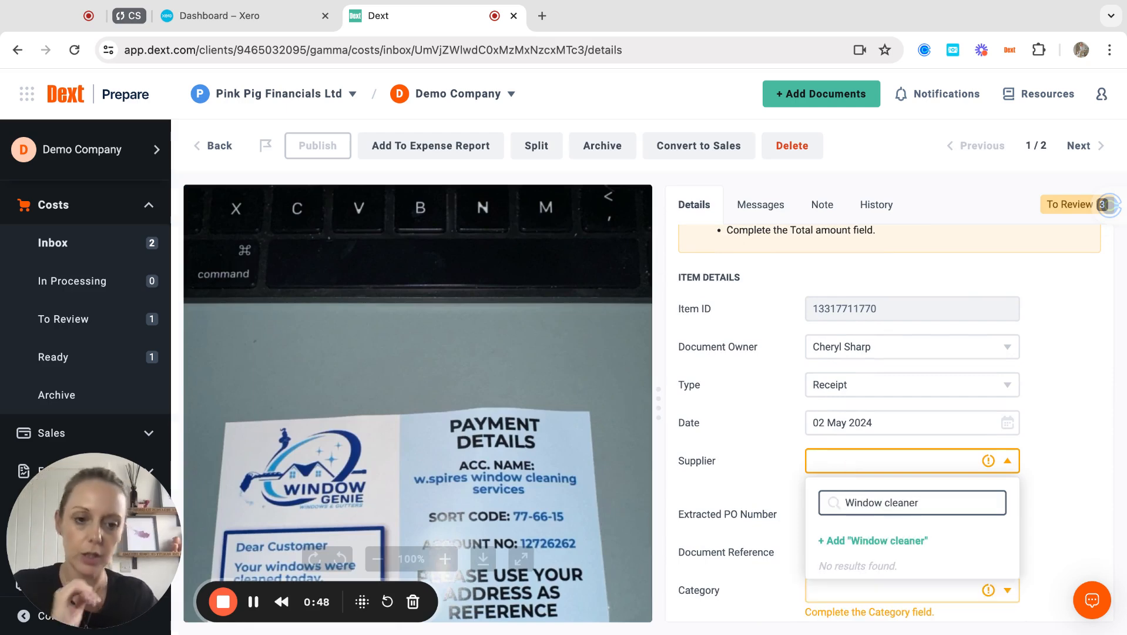
pyautogui.click(864, 540)
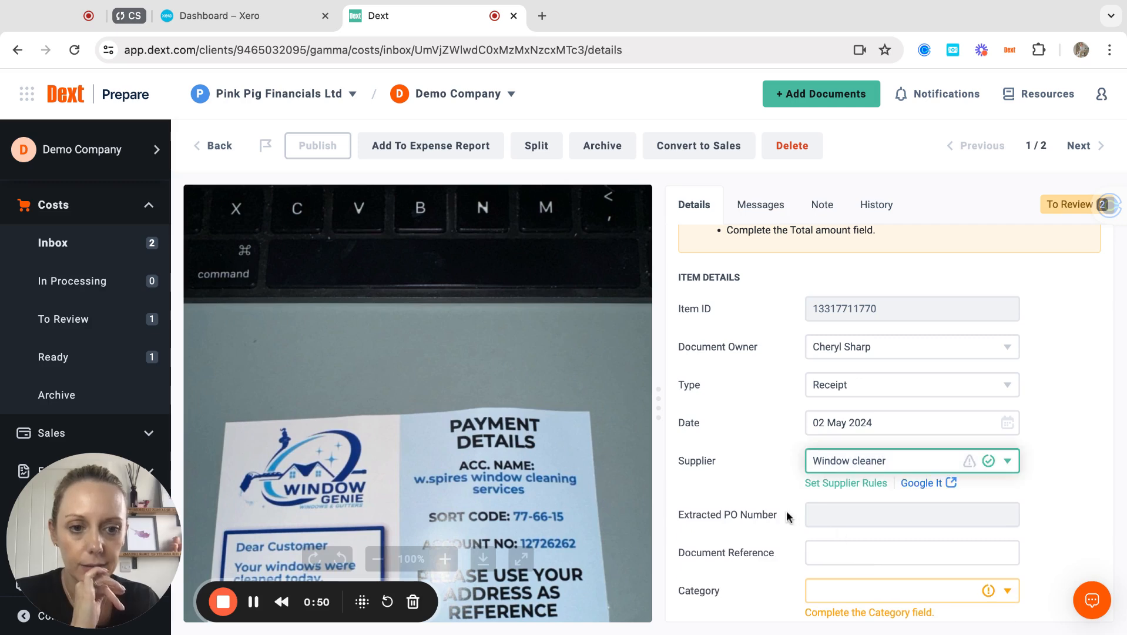
# Step: Bring the whole receipt image into view and set the item's product/service to Year End Accounts (accts)
pyautogui.scroll(-2, 787, 511)
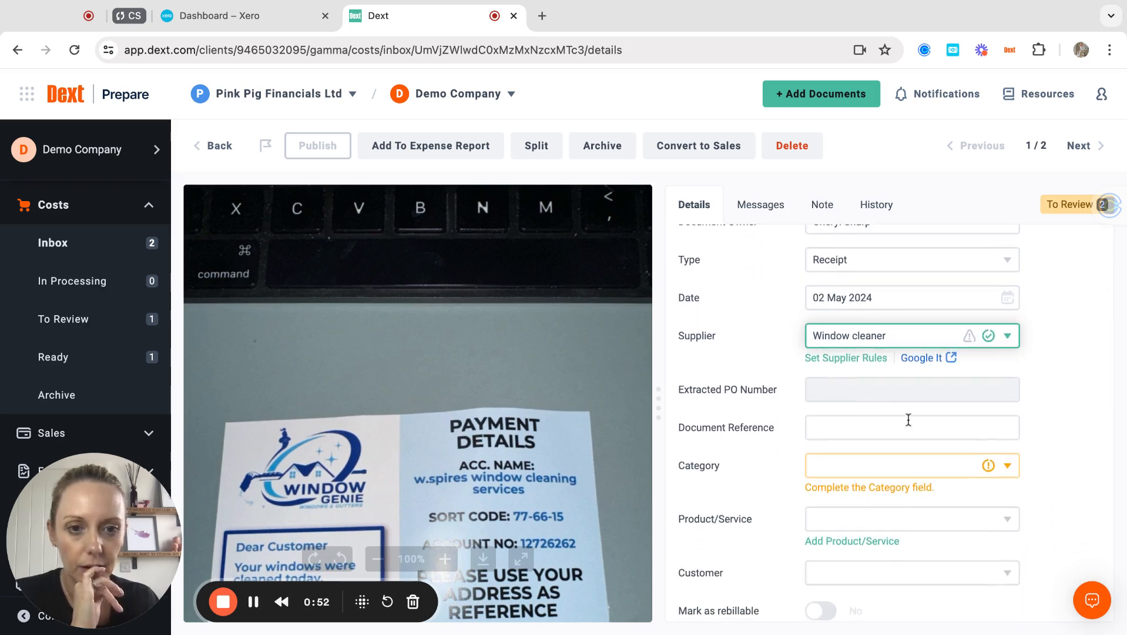
pyautogui.click(870, 427)
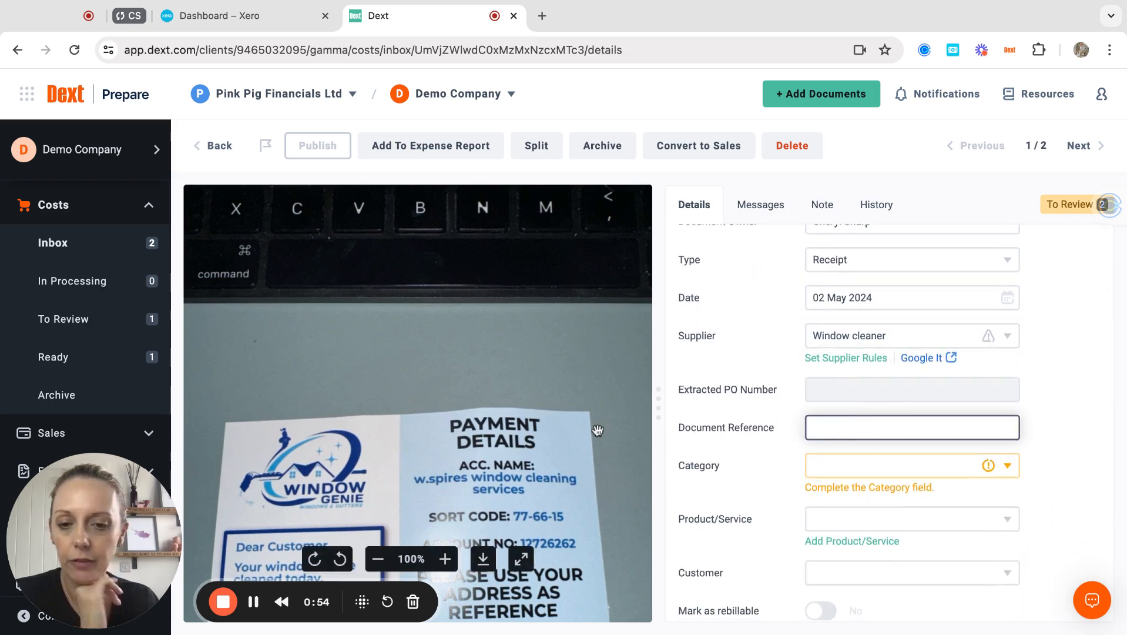
pyautogui.scroll(-3, 595, 428)
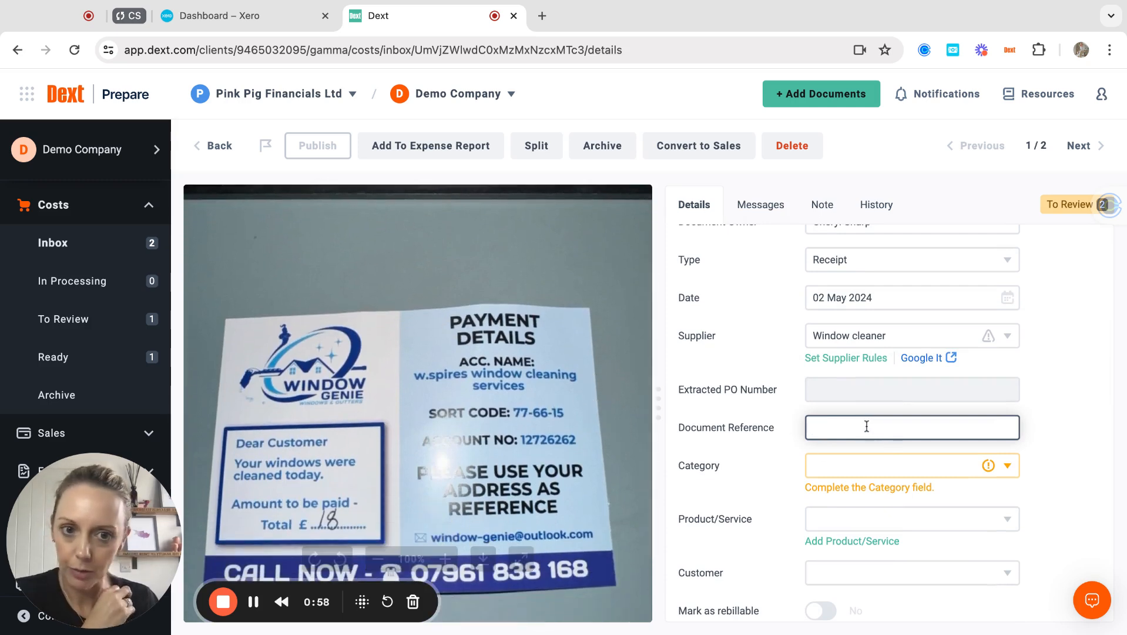
pyautogui.scroll(2, 854, 335)
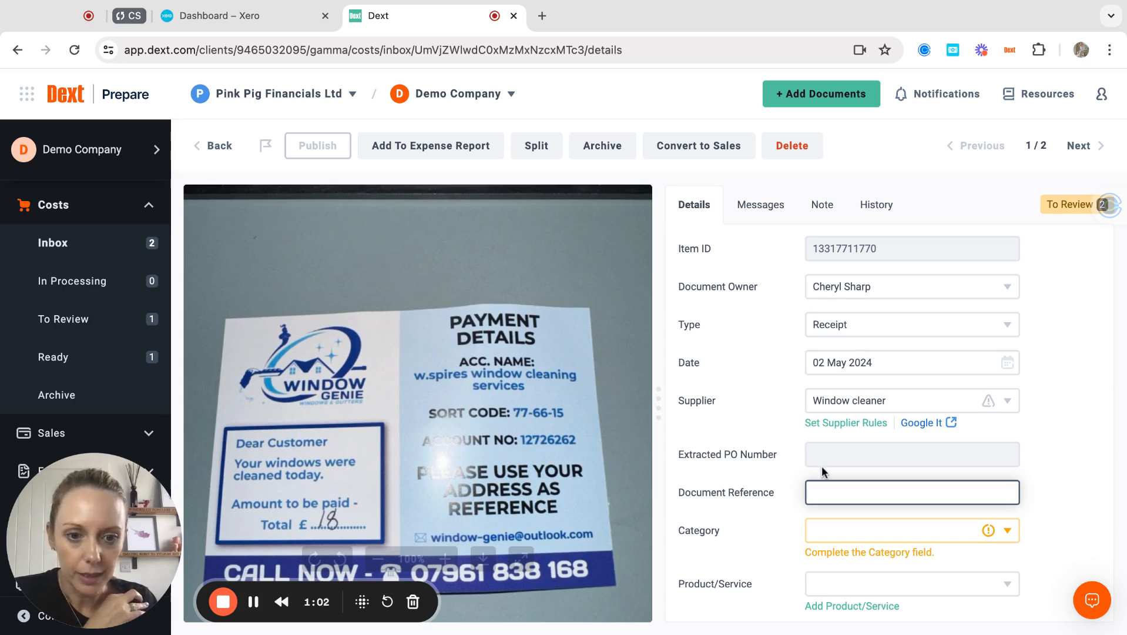
pyautogui.scroll(-5, 823, 467)
pyautogui.click(875, 423)
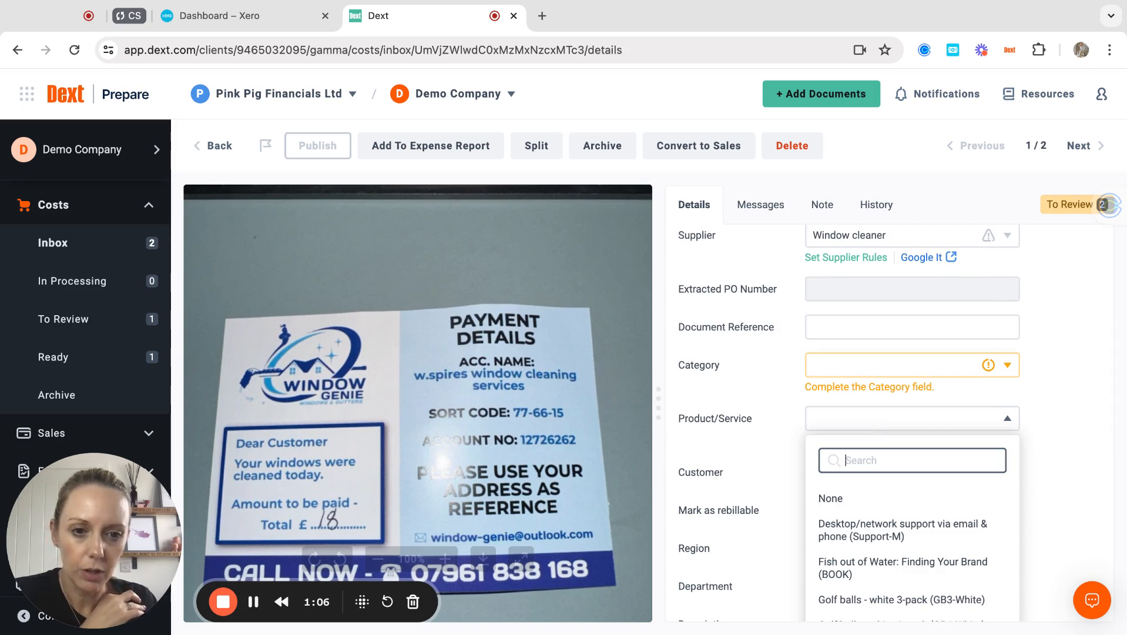
pyautogui.scroll(-5, 864, 528)
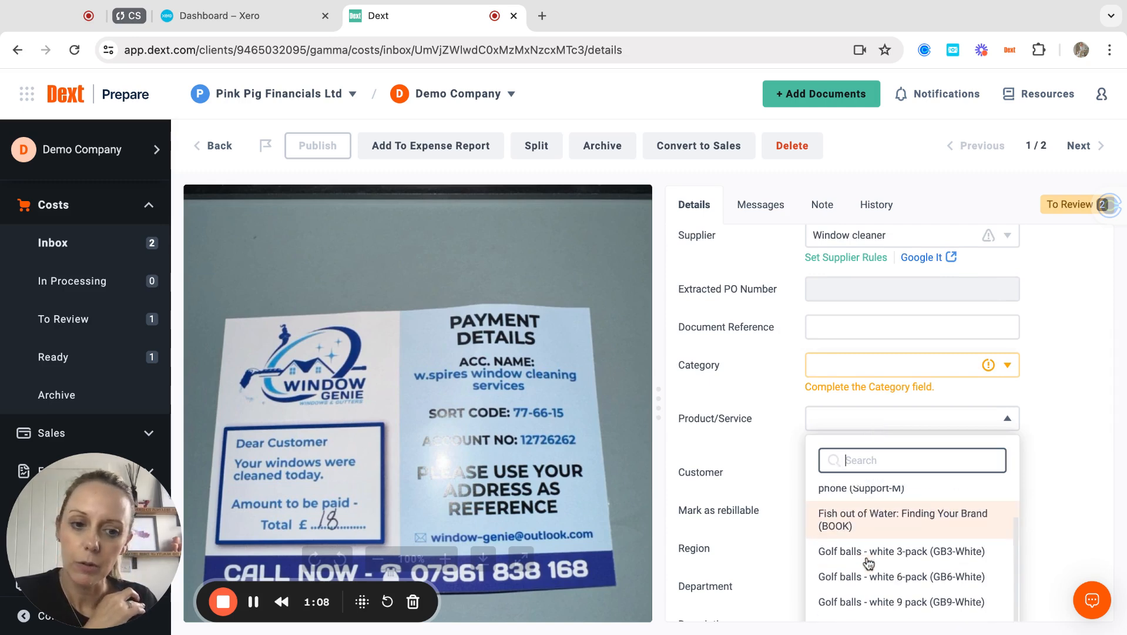
pyautogui.scroll(-3, 868, 563)
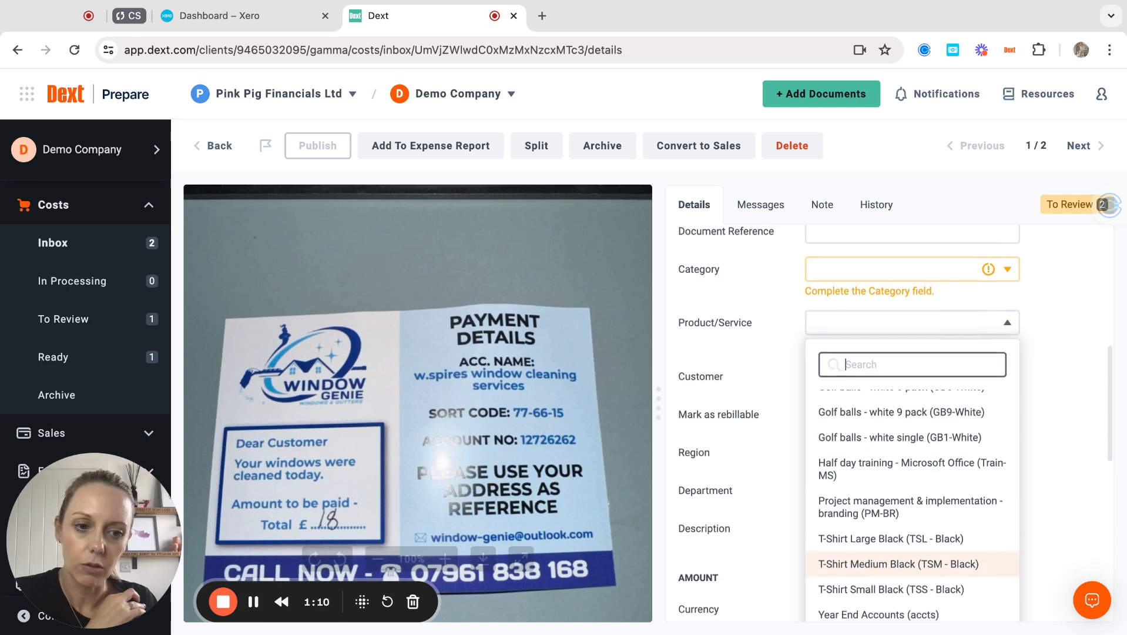
pyautogui.scroll(-3, 868, 547)
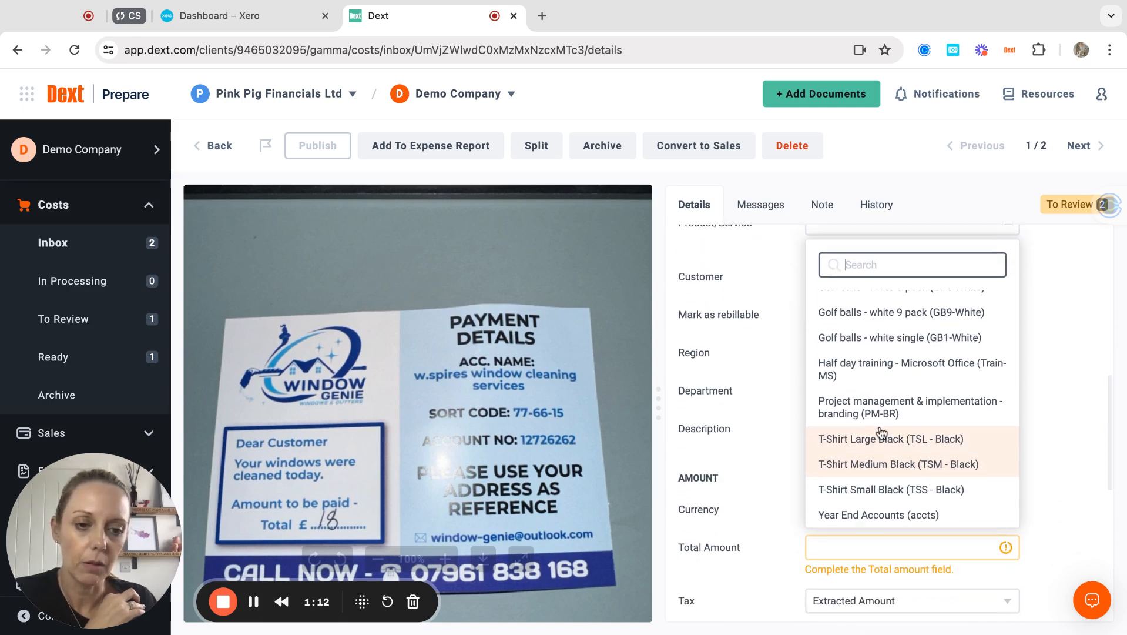
pyautogui.click(873, 515)
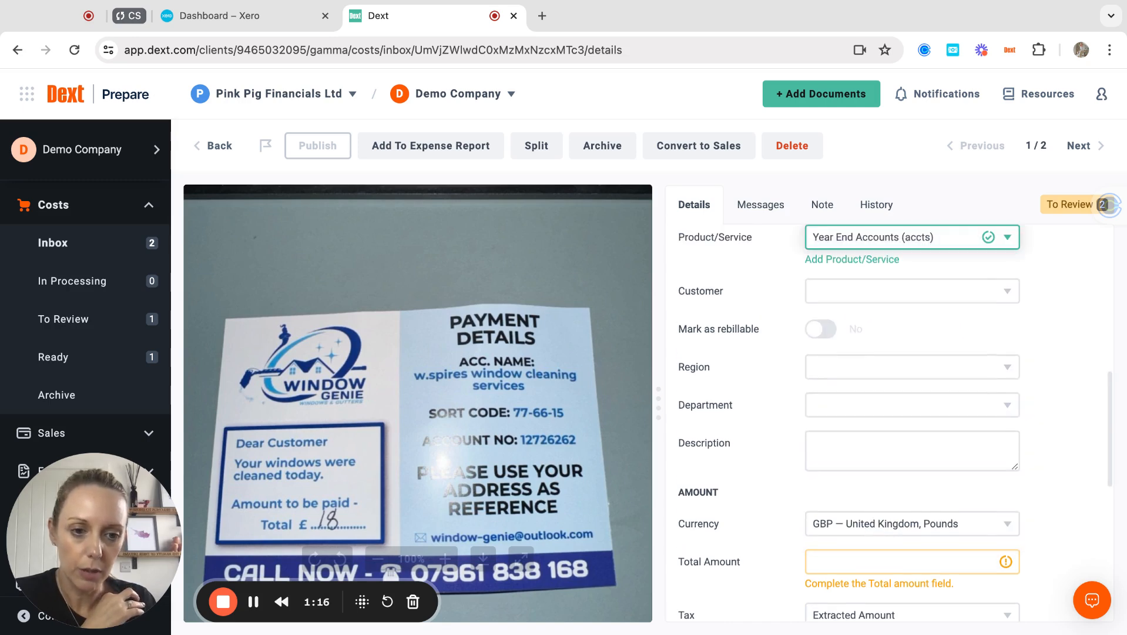
pyautogui.scroll(-10, 873, 517)
pyautogui.scroll(-3, 873, 517)
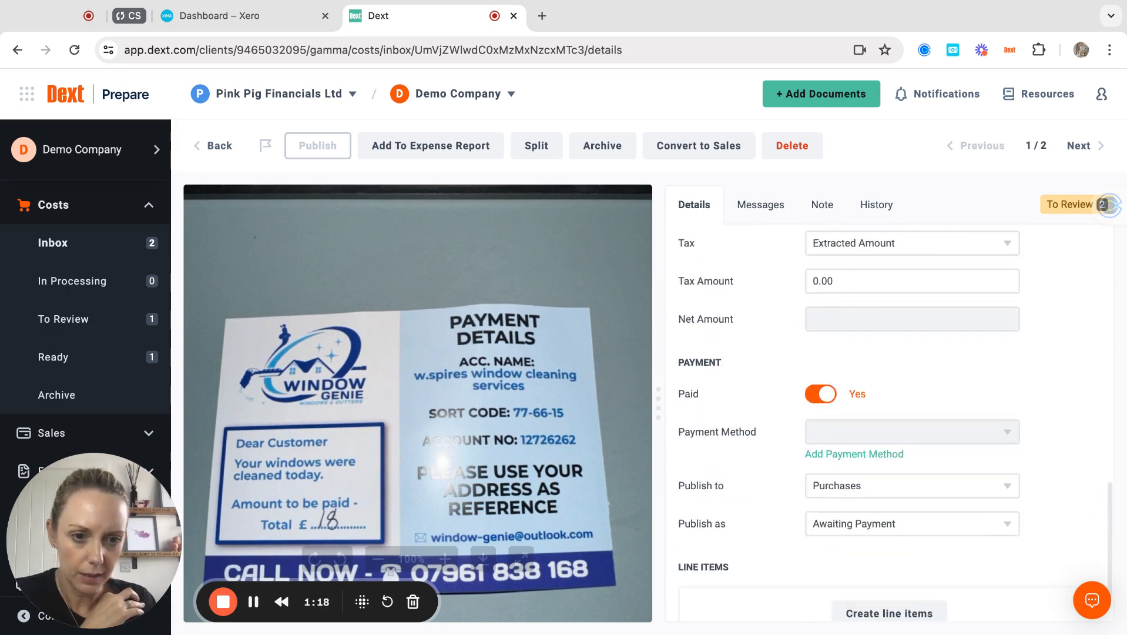
pyautogui.scroll(9, 873, 516)
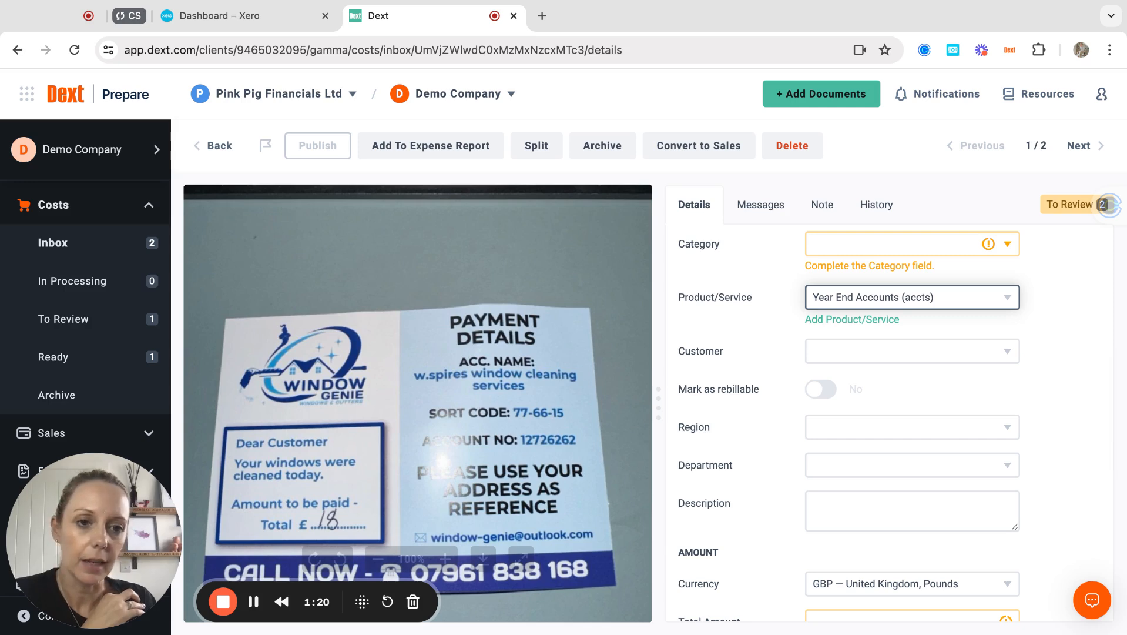
pyautogui.click(864, 299)
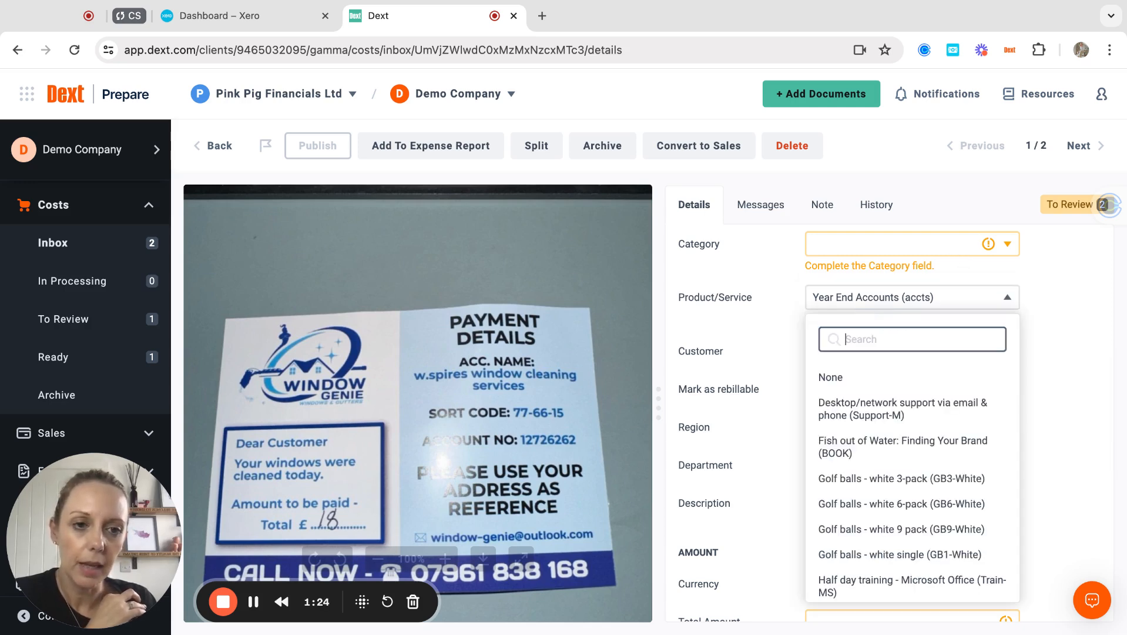
pyautogui.click(897, 300)
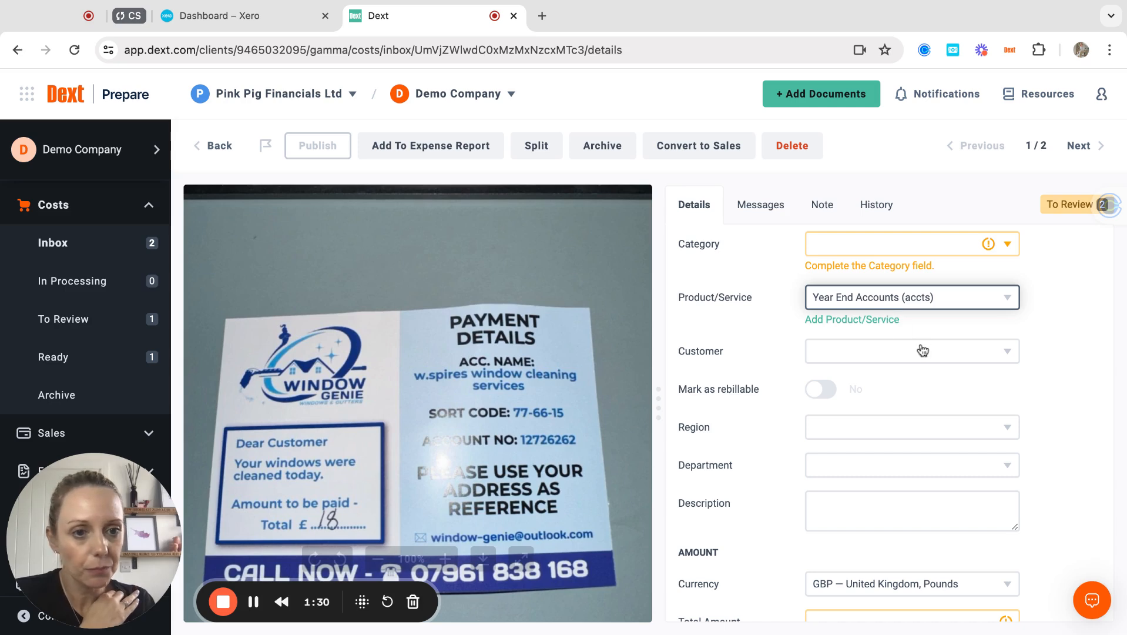
# Step: Find the cleaning account and set the receipt's category to 408 - Cleaning
pyautogui.scroll(3, 923, 351)
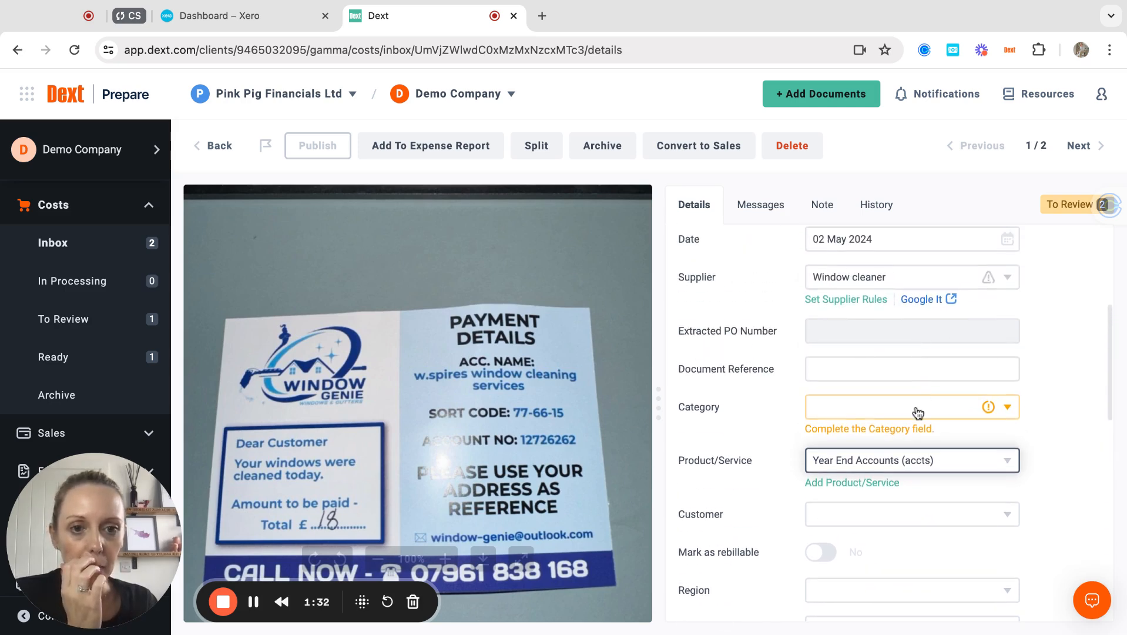
pyautogui.click(911, 409)
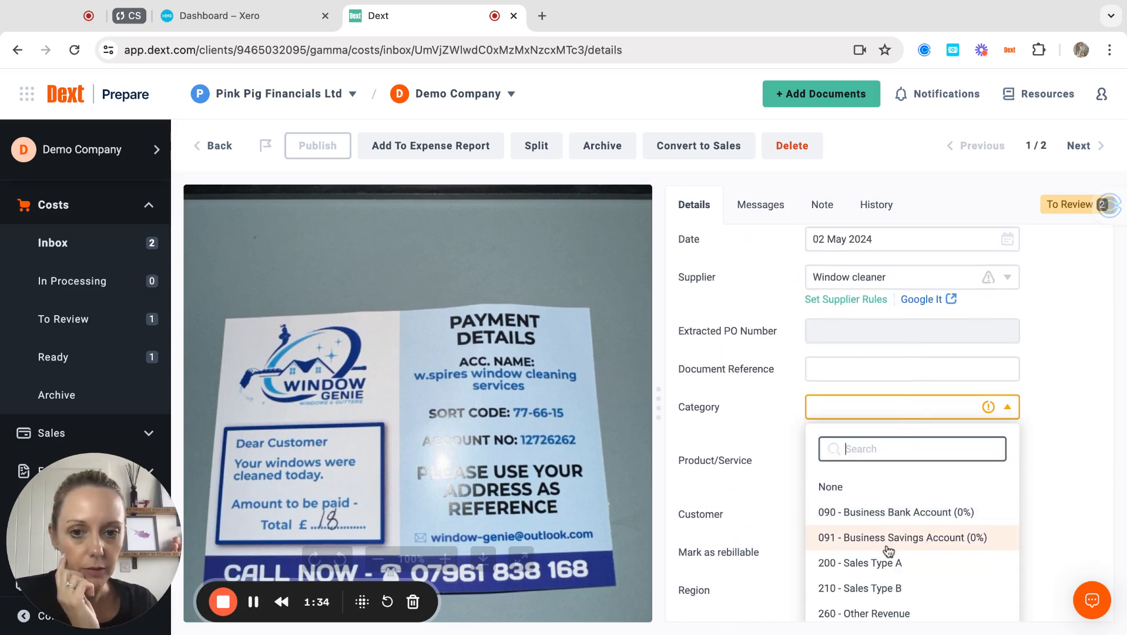
pyautogui.scroll(-3, 884, 543)
pyautogui.scroll(-1, 888, 550)
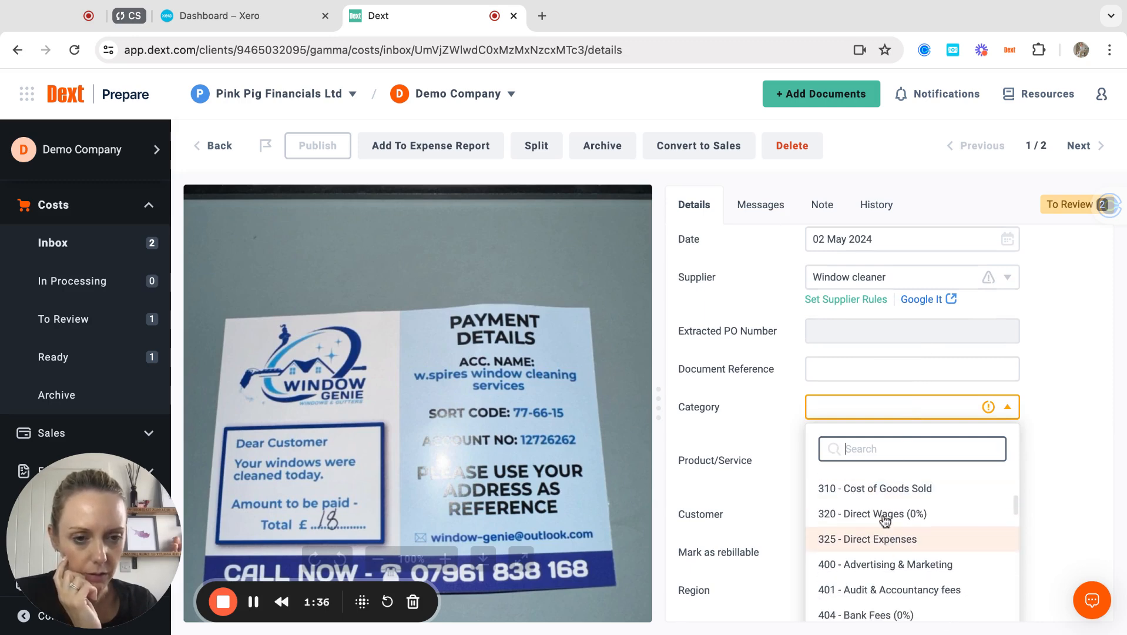
pyautogui.write('cleaning')
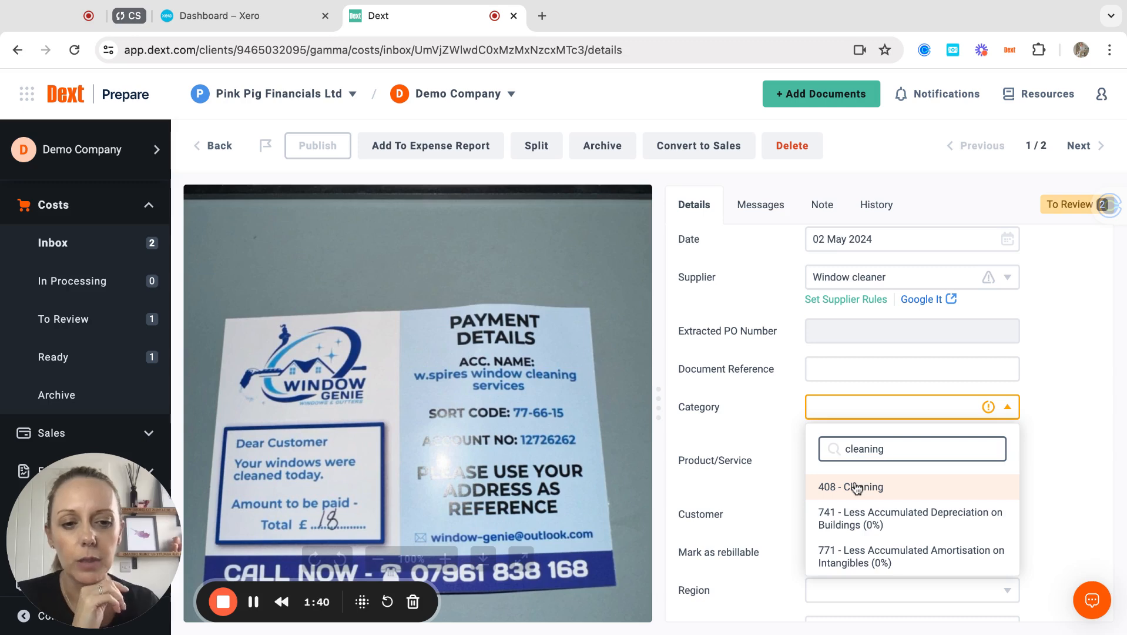
pyautogui.click(856, 486)
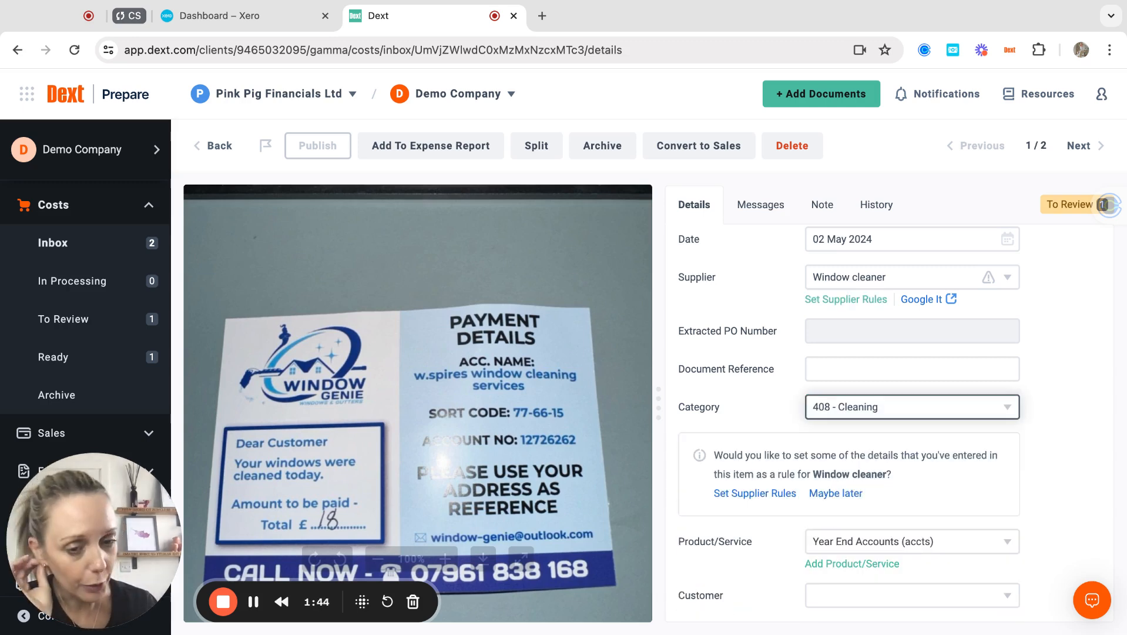
# Step: Assign the receipt to the customer Bank West and mark it as rebillable
pyautogui.scroll(-5, 798, 333)
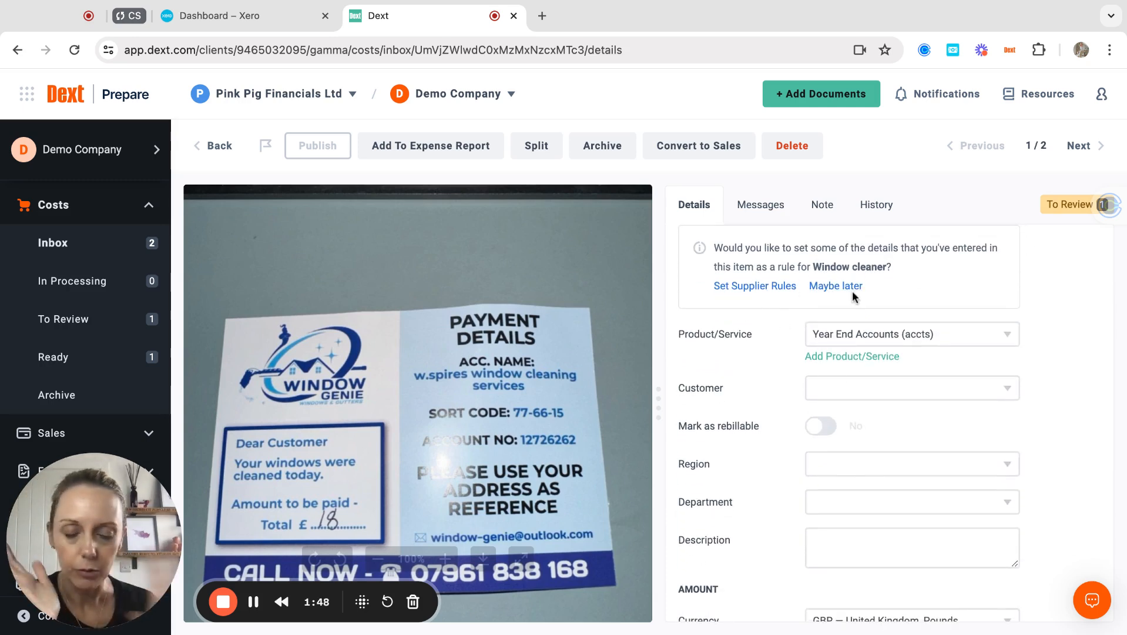
pyautogui.click(999, 389)
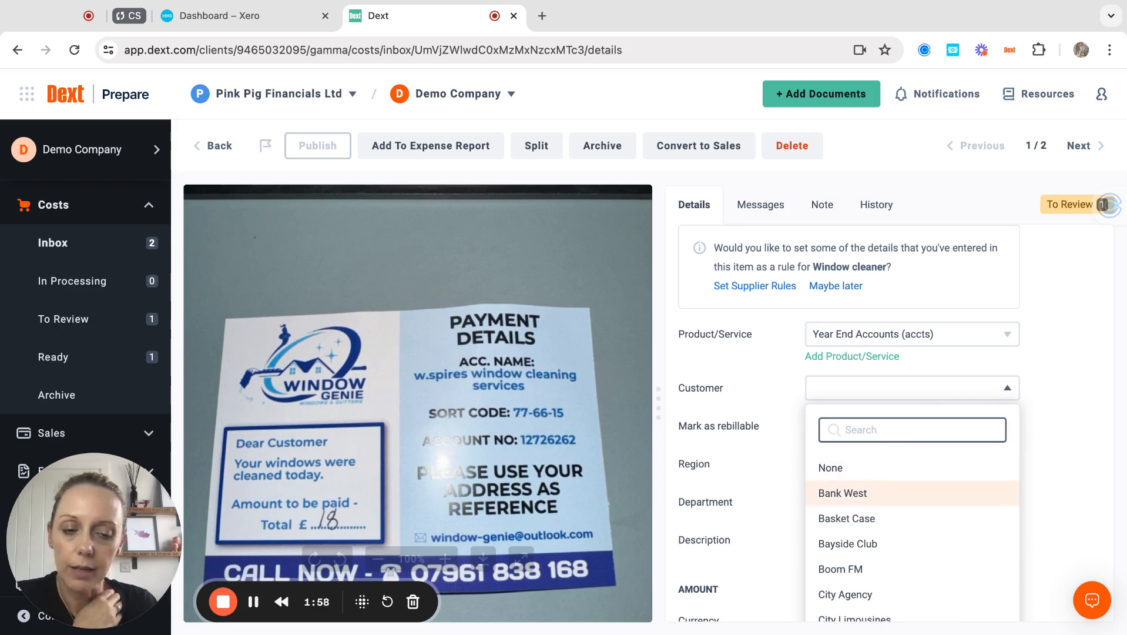
pyautogui.click(862, 494)
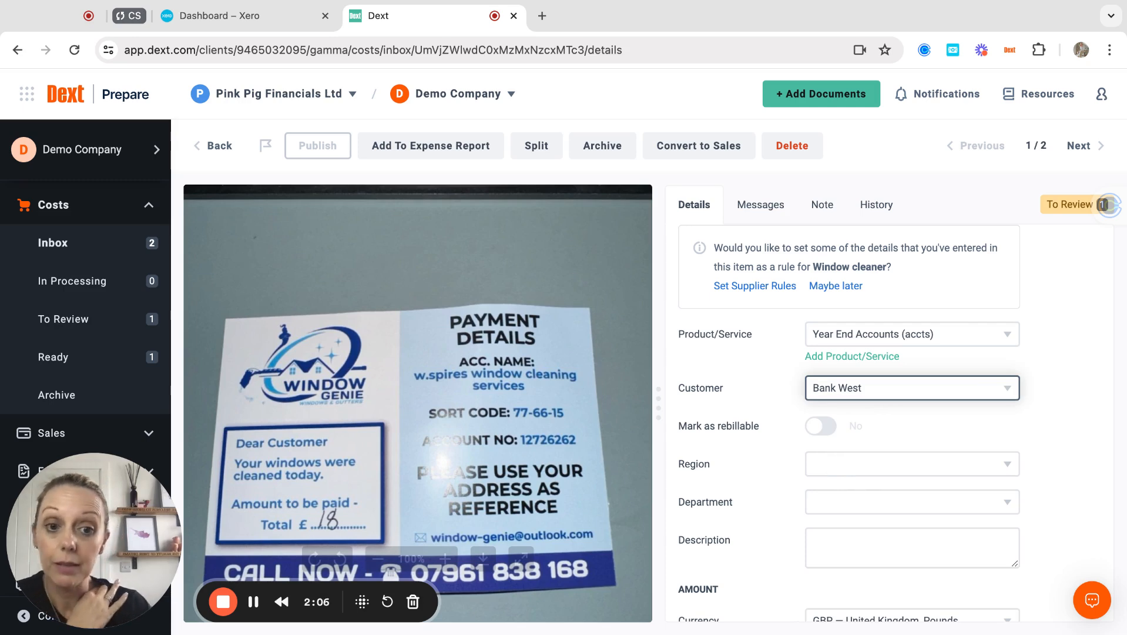
pyautogui.click(832, 429)
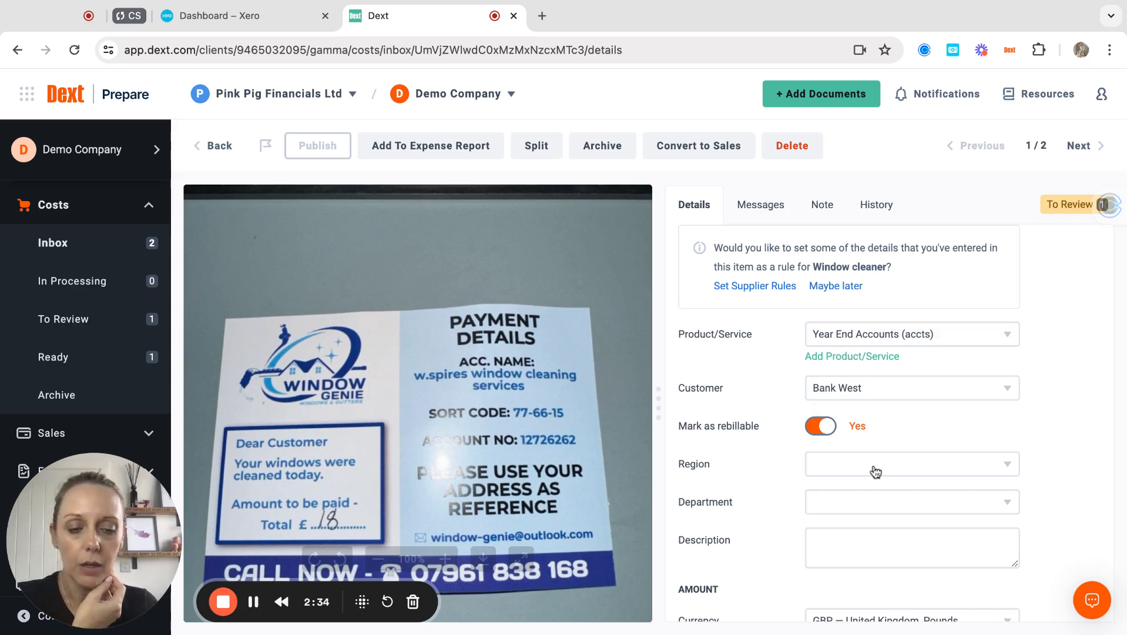
# Step: Enter "window cleaning" as the receipt's description
pyautogui.click(832, 546)
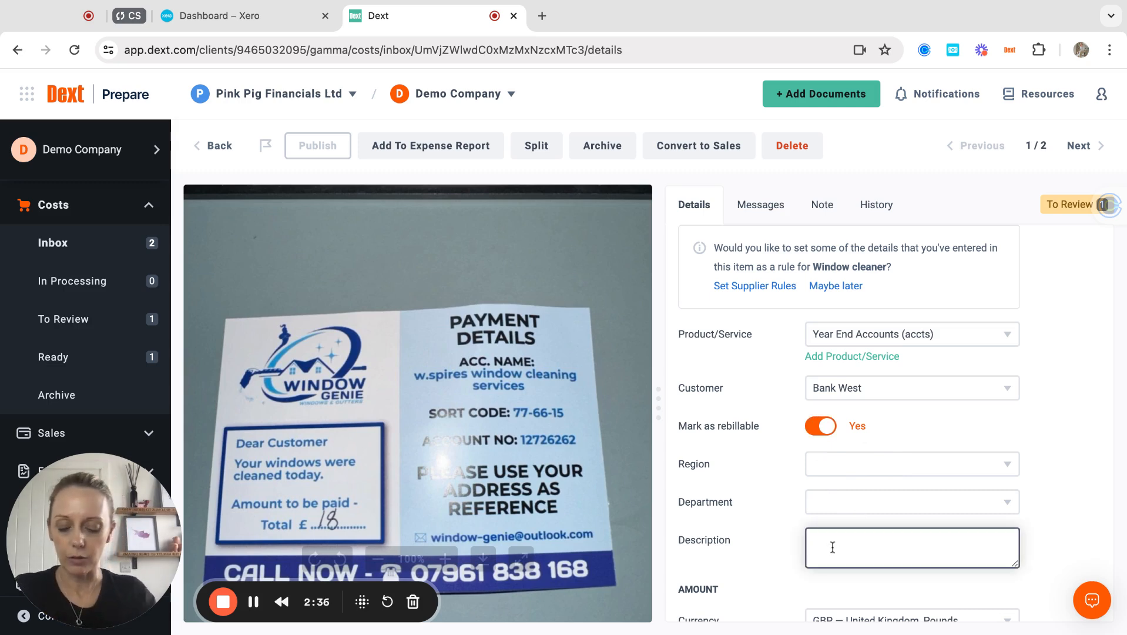
pyautogui.write('window cl')
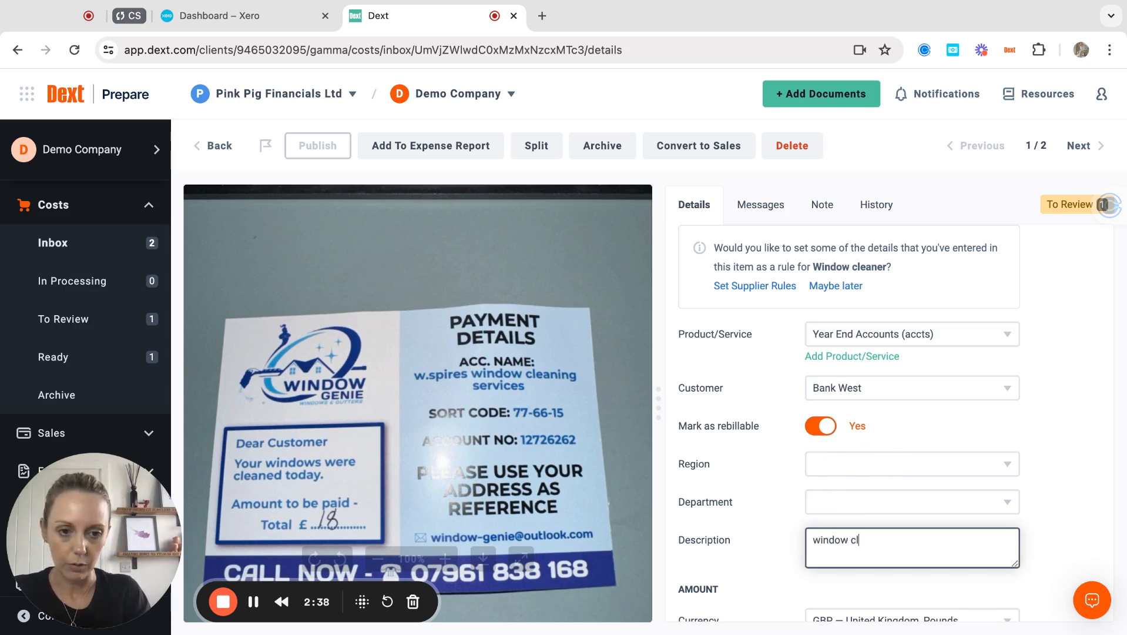
pyautogui.write('eaning')
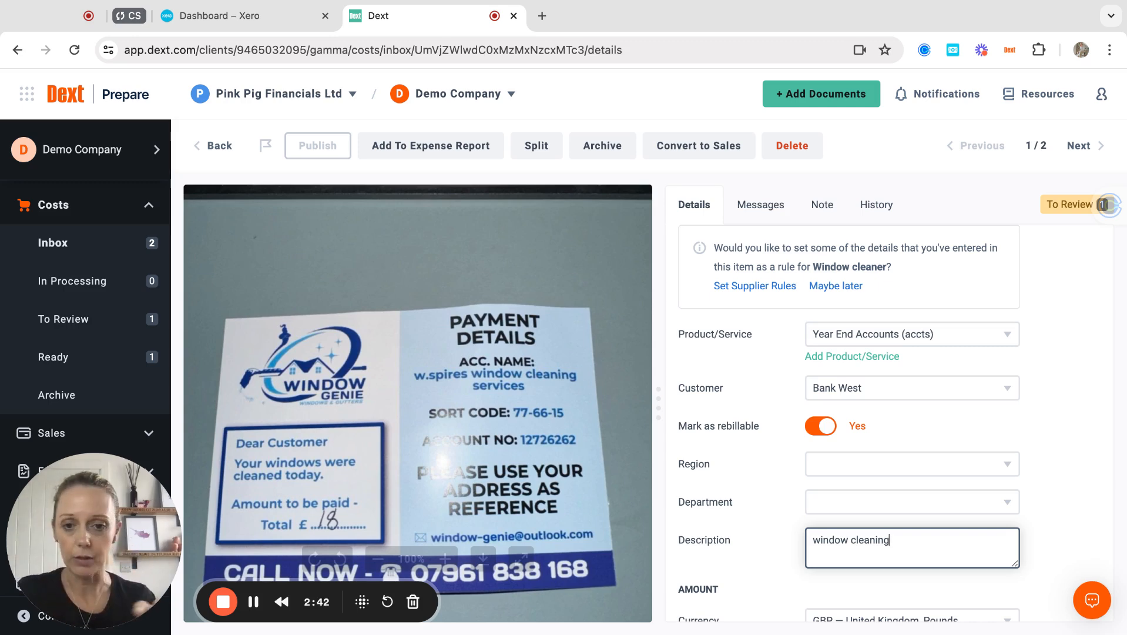
# Step: Enter 18 as the receipt's total amount, matching the handwritten total on the card
pyautogui.scroll(-5, 798, 413)
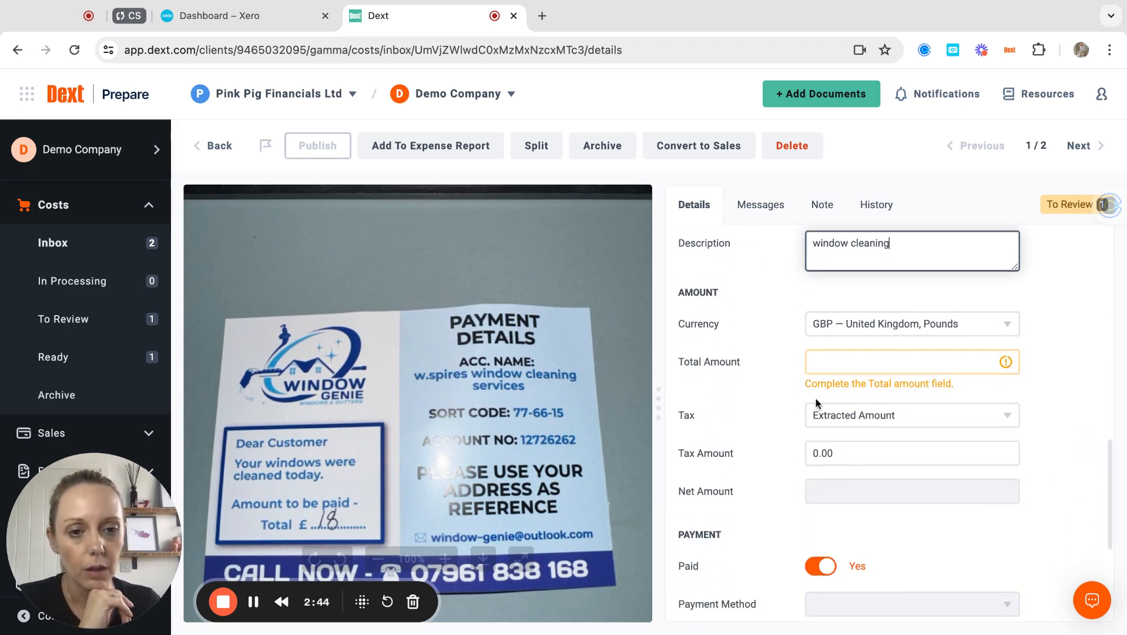
pyautogui.click(840, 362)
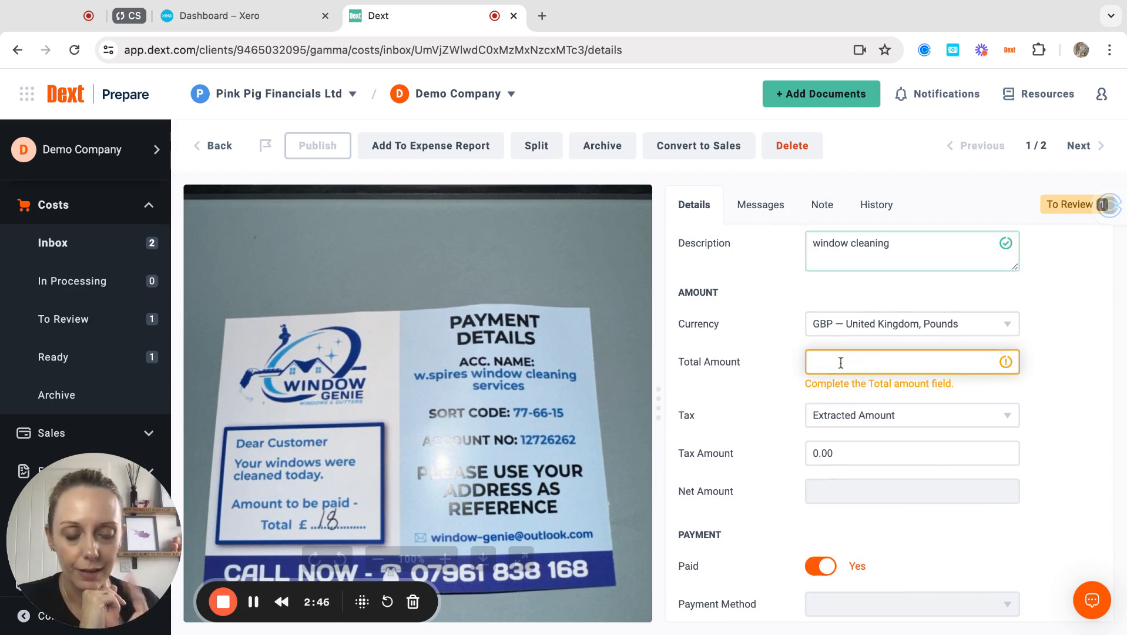
pyautogui.write('18')
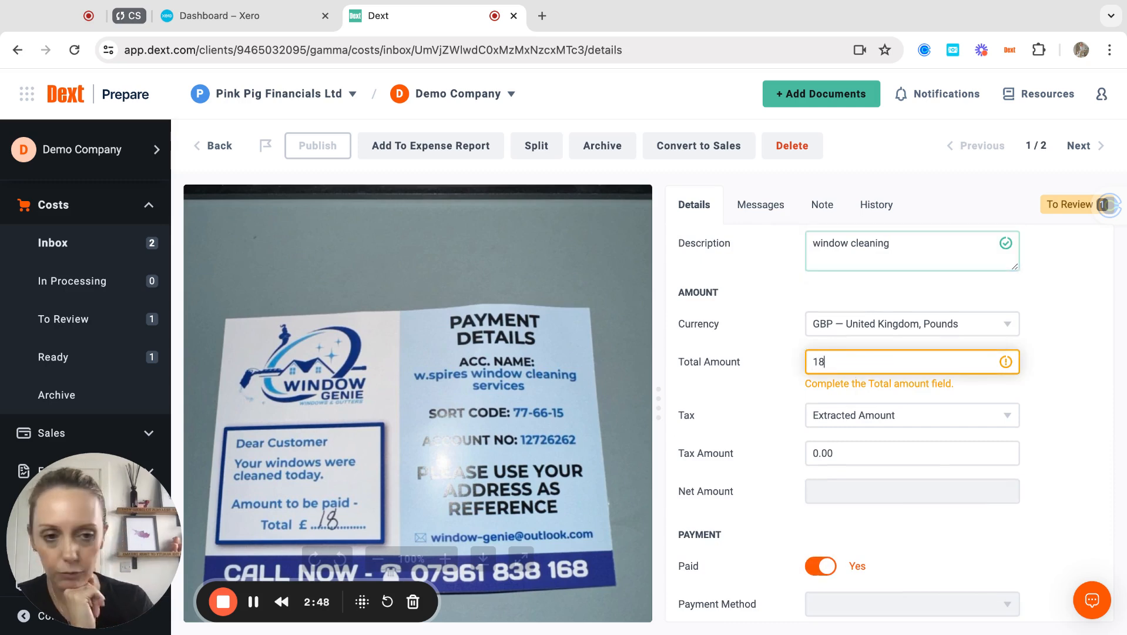
# Step: Confirm the receipt's total amount and set its tax to No VAT
pyautogui.press('Tab')
pyautogui.click(891, 401)
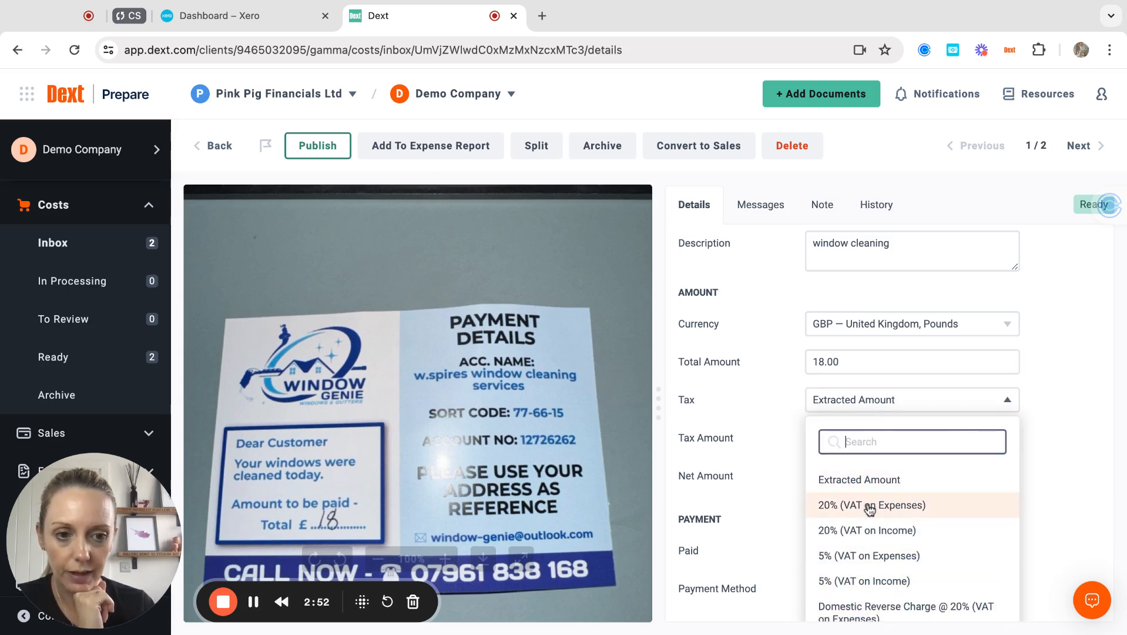
pyautogui.scroll(-5, 868, 504)
pyautogui.scroll(-5, 868, 509)
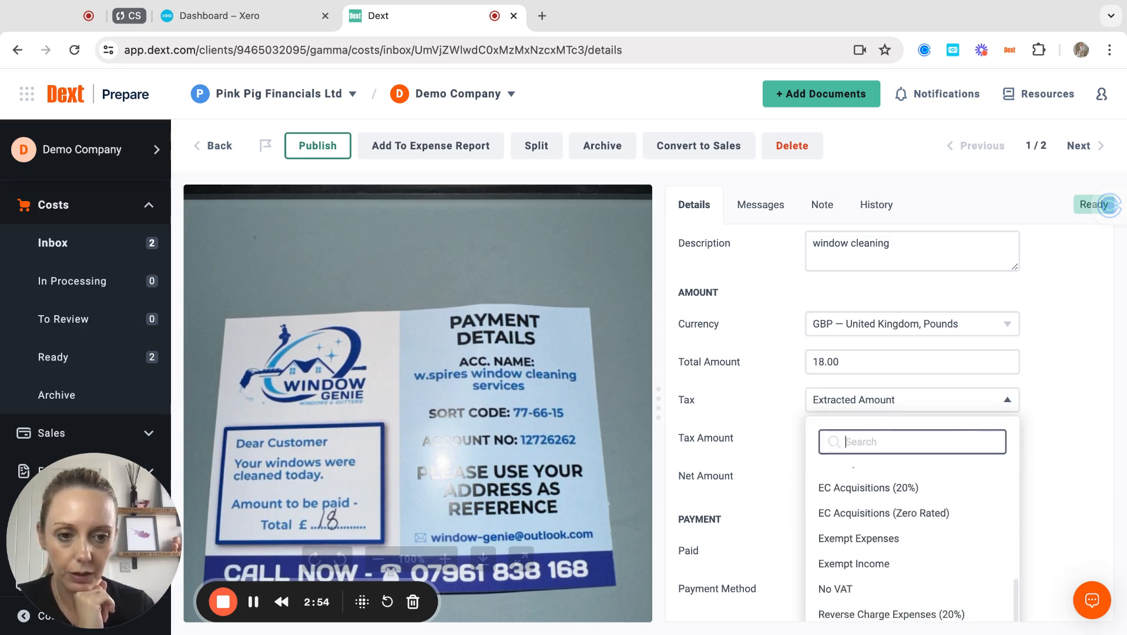
pyautogui.click(835, 531)
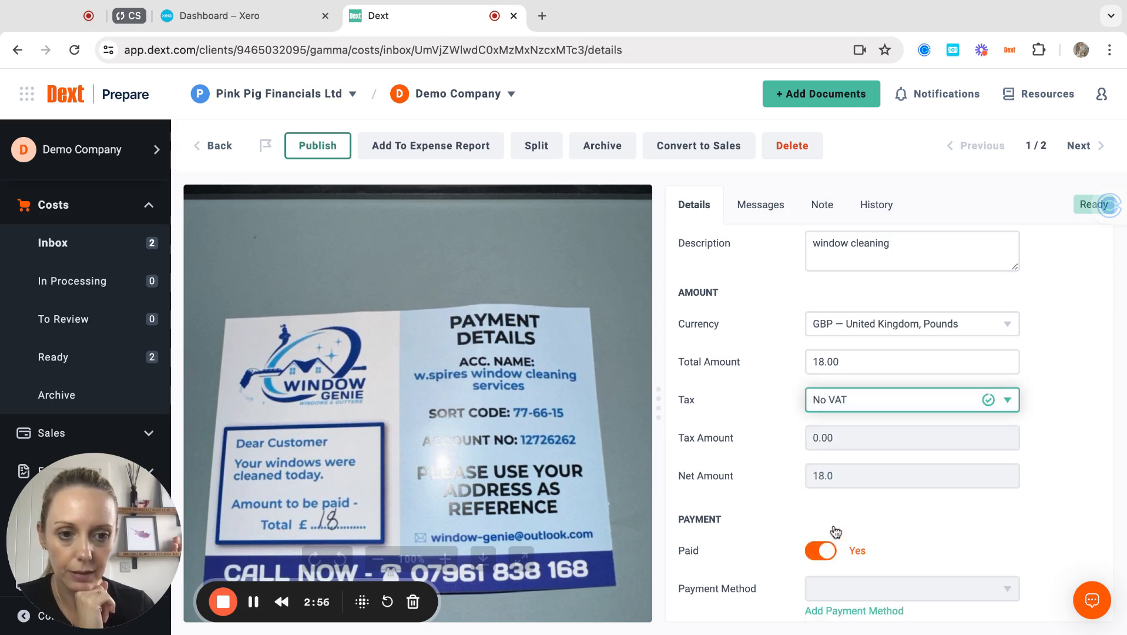
# Step: Create a line item for the receipt described as "windows" with a unit price of 10
pyautogui.scroll(-3, 776, 500)
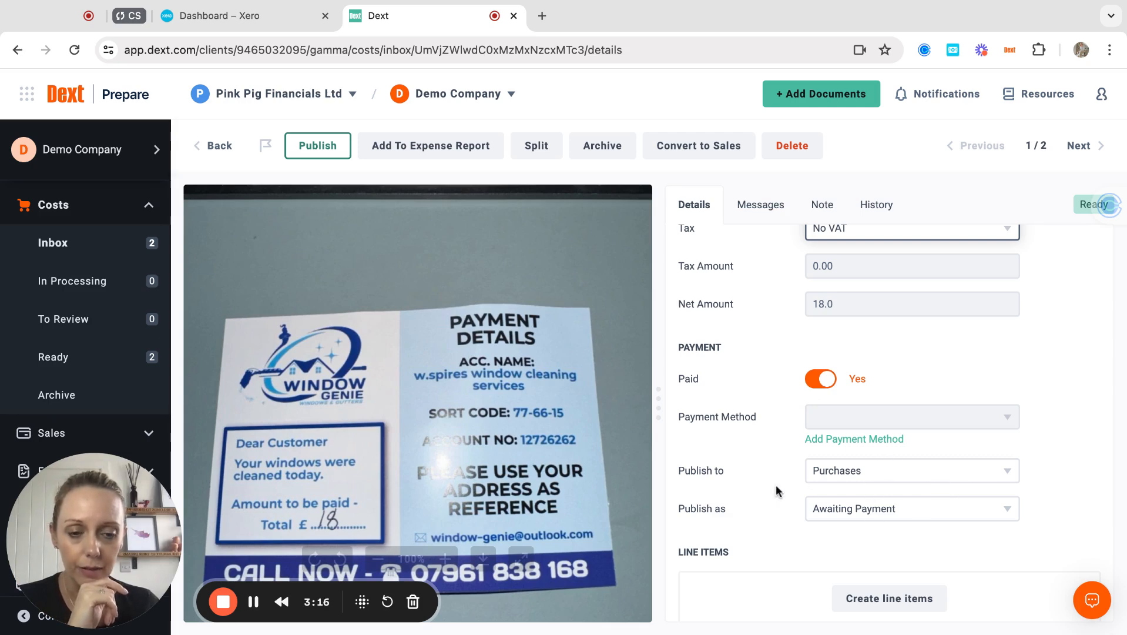
pyautogui.scroll(-2, 776, 488)
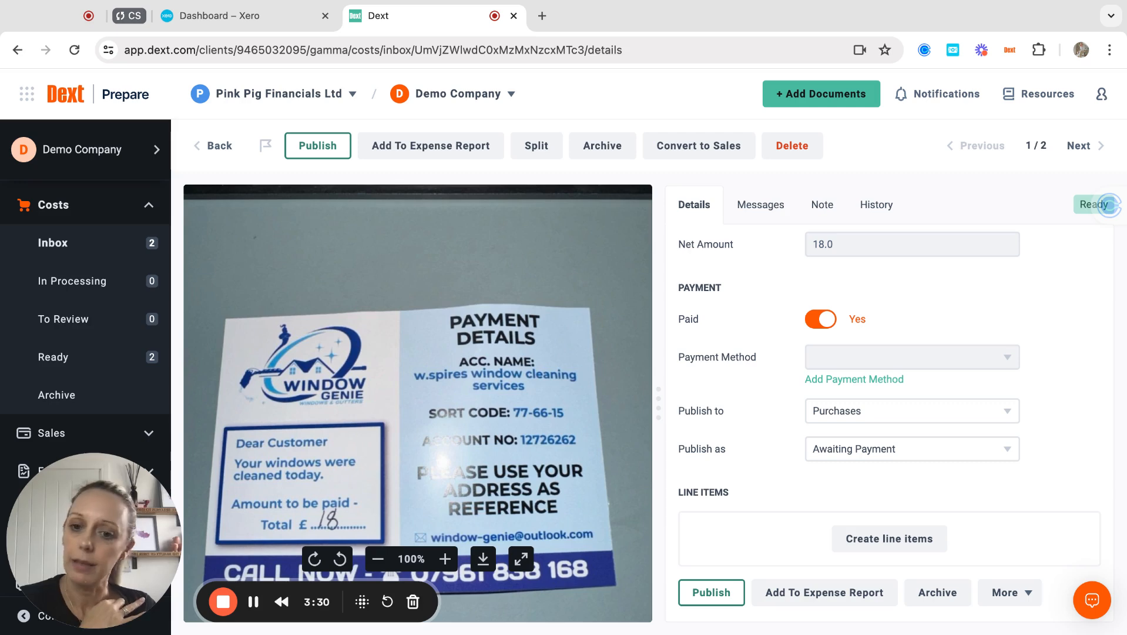
pyautogui.click(894, 540)
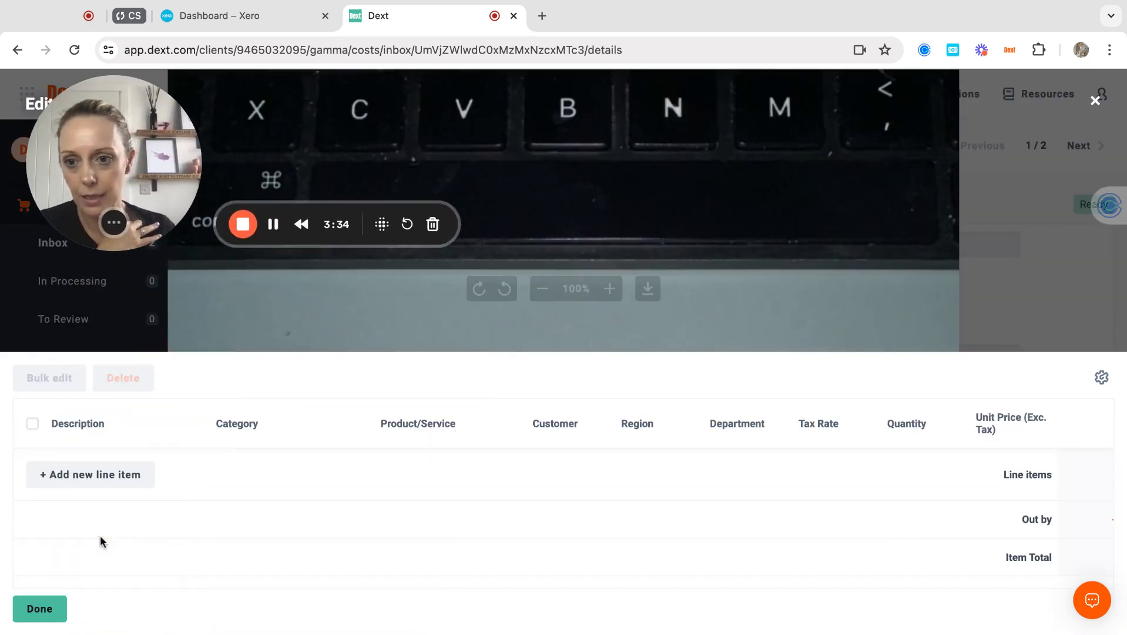
pyautogui.scroll(-10, 470, 223)
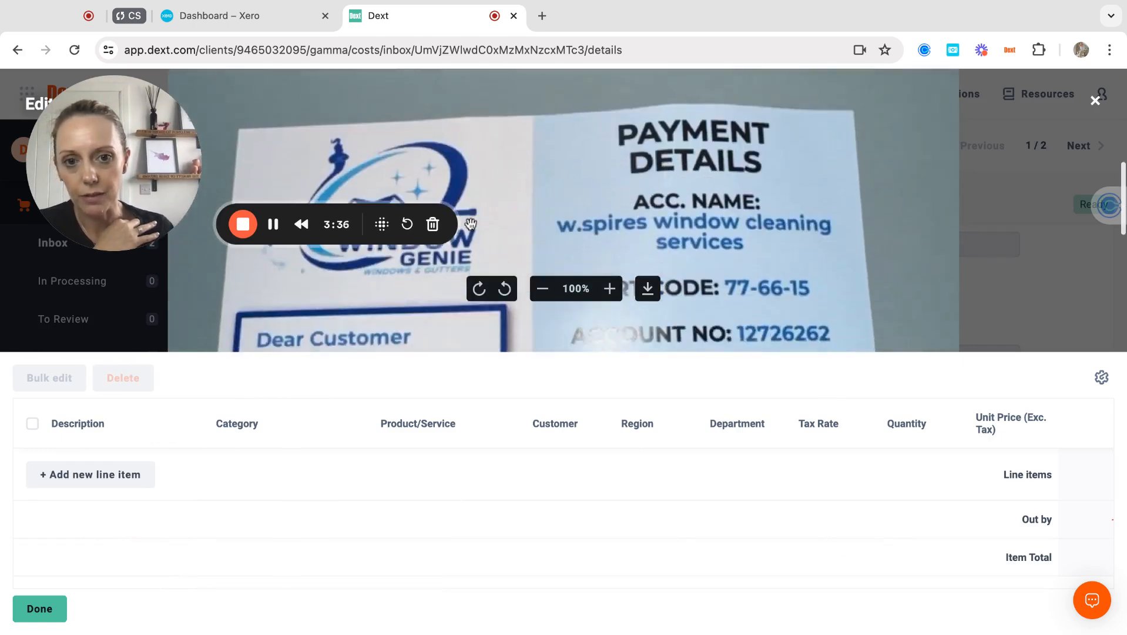
pyautogui.click(69, 476)
pyautogui.click(150, 471)
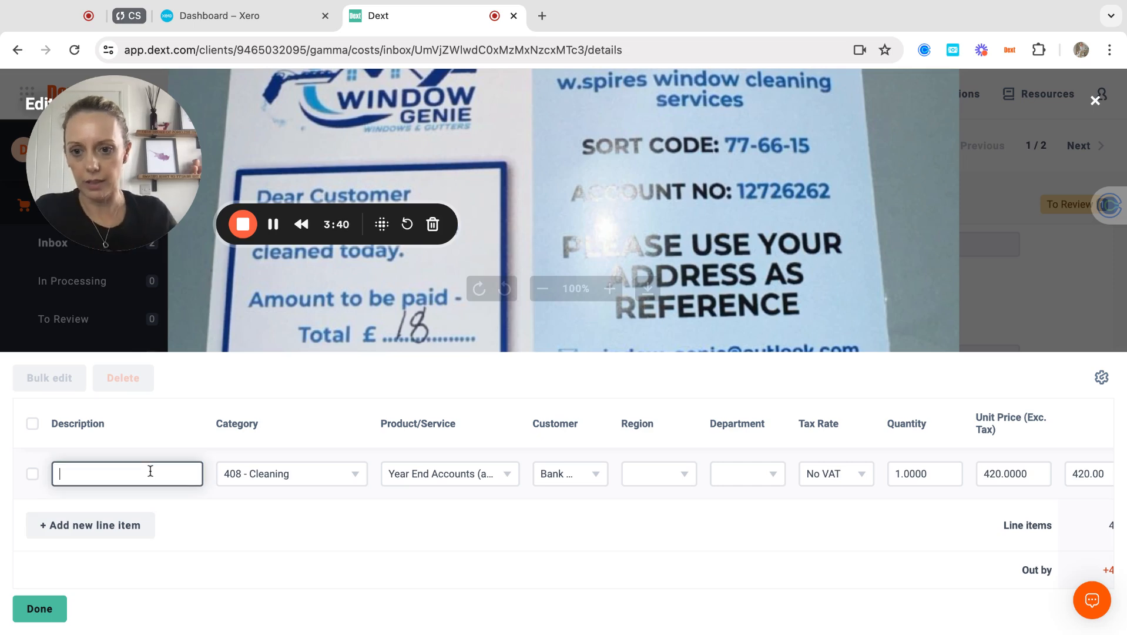
pyautogui.write('windows')
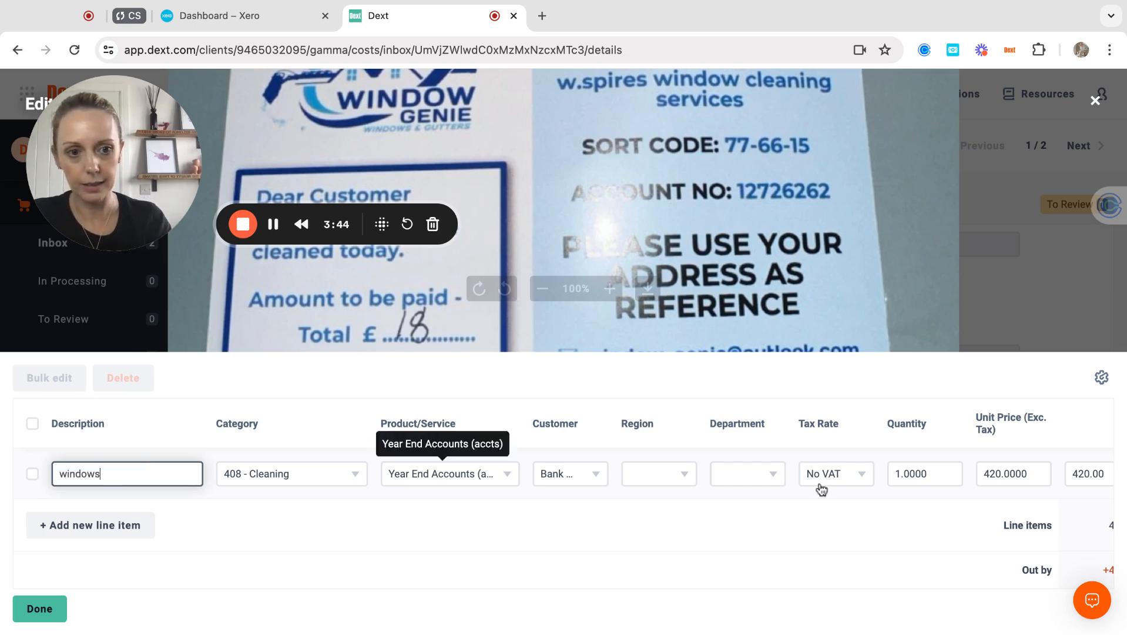
pyautogui.click(1043, 474)
pyautogui.write('10')
pyautogui.press('Tab')
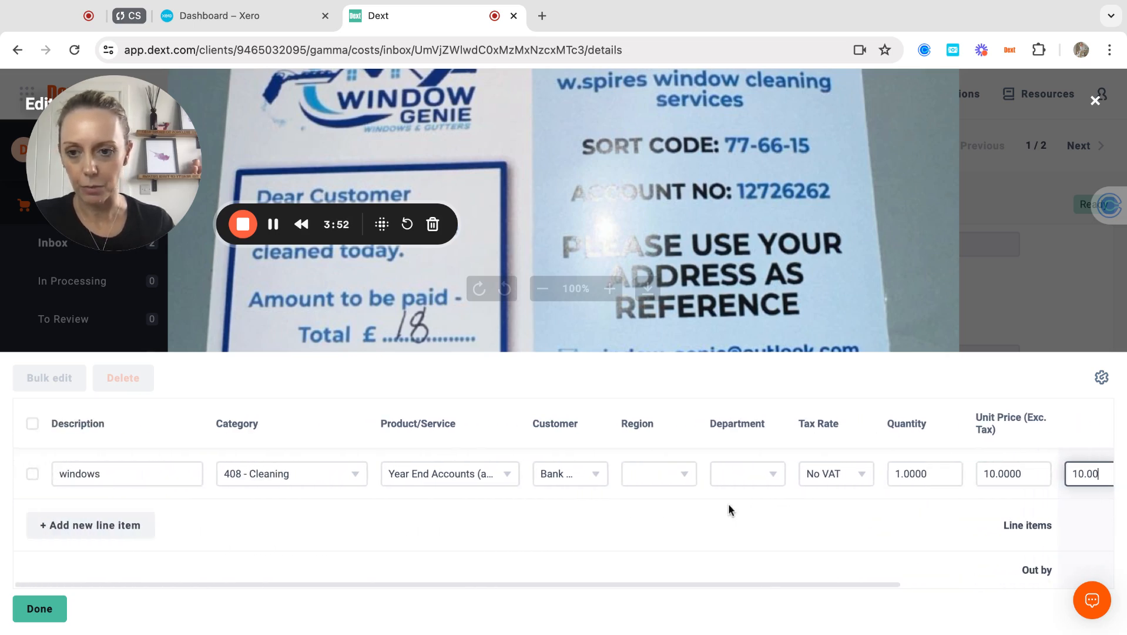
# Step: Add a second line item described as "materials" and set its category to 325 - Direct Expenses
pyautogui.click(117, 526)
pyautogui.click(107, 522)
pyautogui.write('materials')
pyautogui.press('Tab')
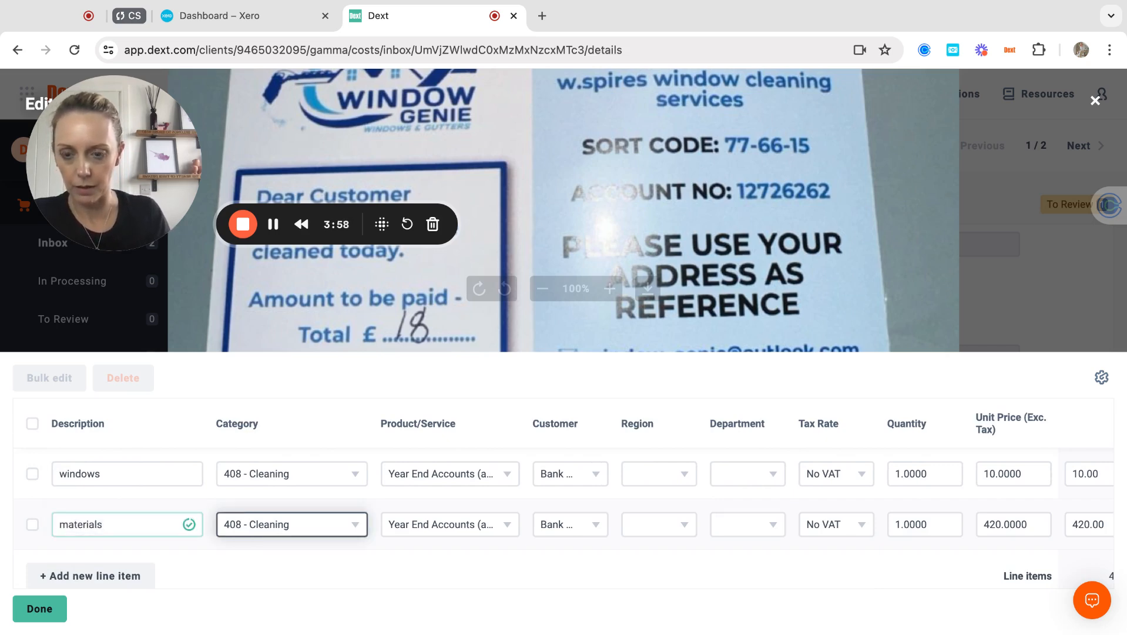
pyautogui.click(297, 529)
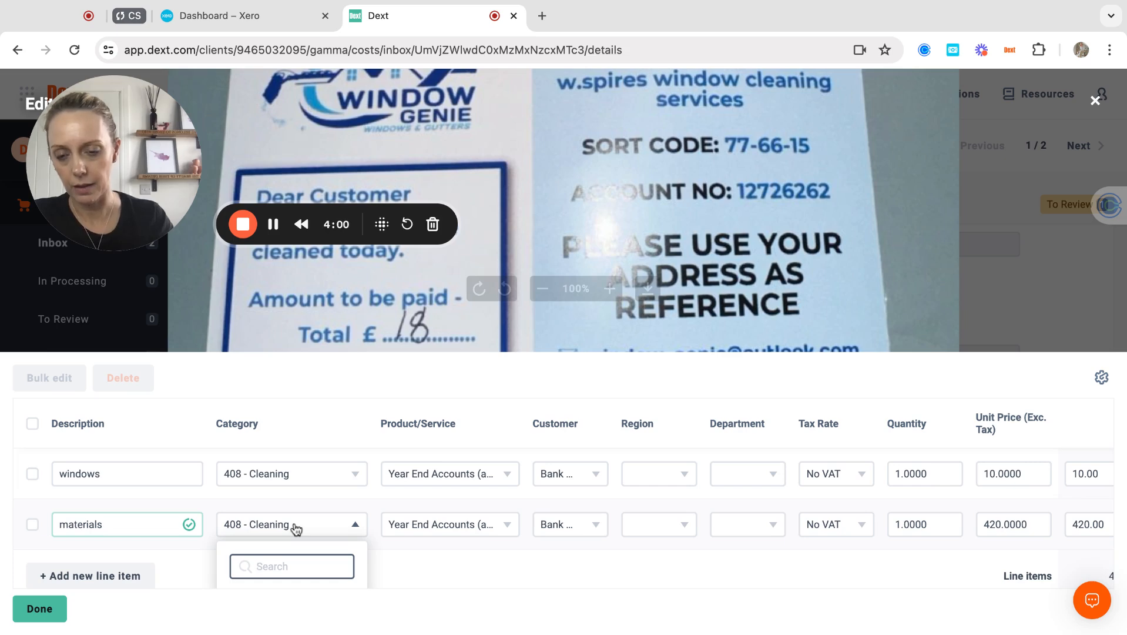
pyautogui.scroll(-10, 297, 529)
pyautogui.scroll(-2, 288, 544)
pyautogui.click(288, 545)
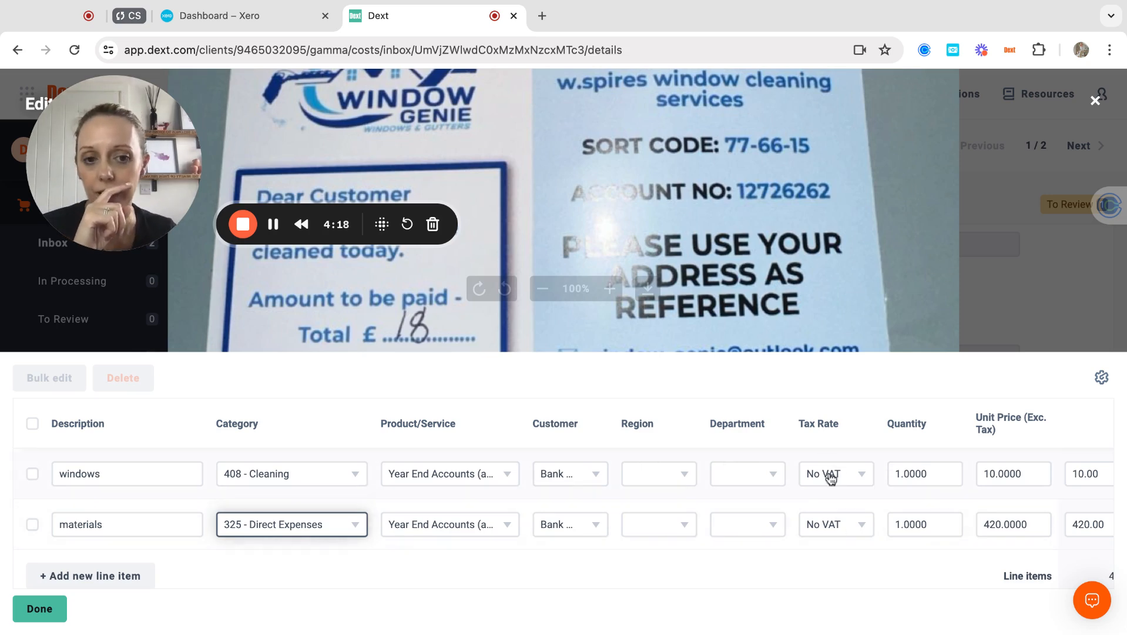
# Step: Set the materials line's unit price to 8 and finish editing the line items
pyautogui.click(1037, 523)
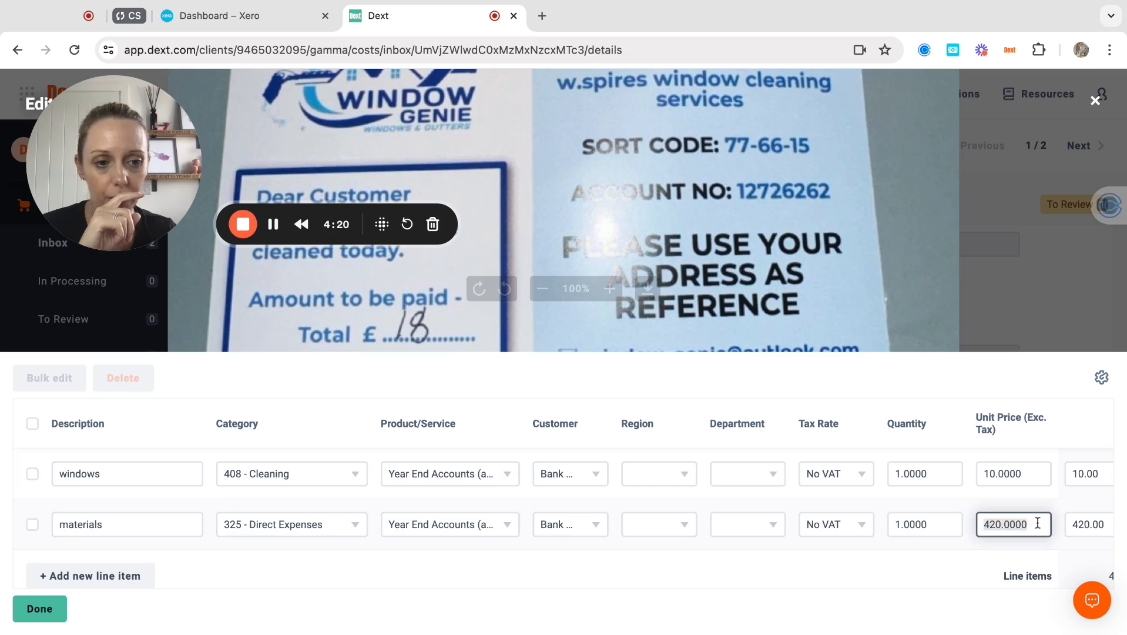
pyautogui.write('8')
pyautogui.press('Tab')
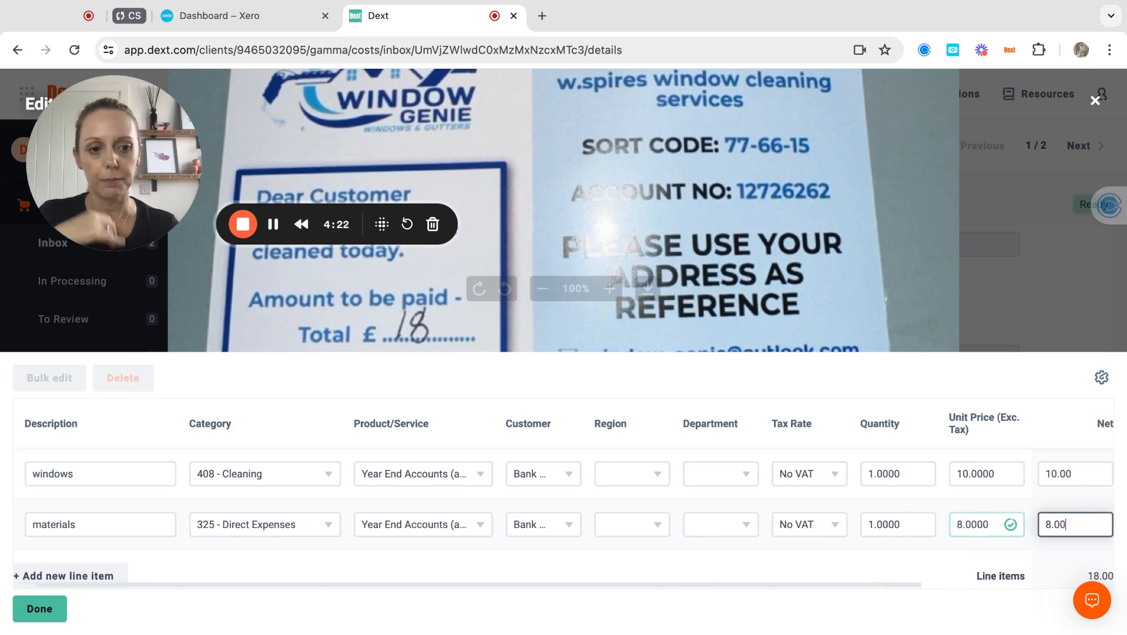
pyautogui.scroll(-3, 904, 511)
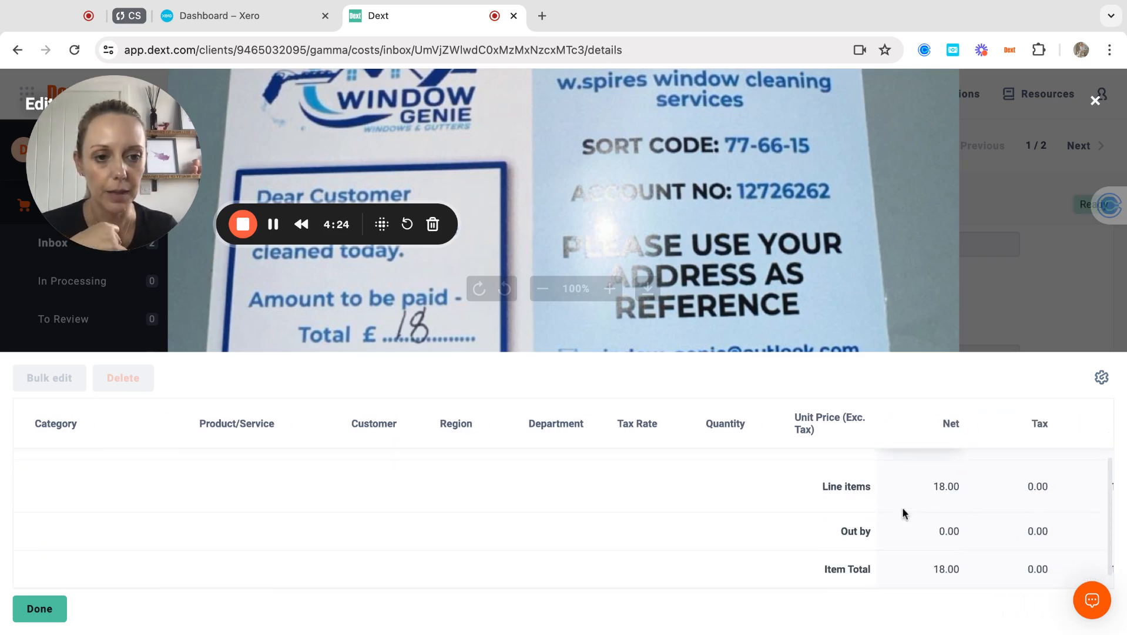
pyautogui.click(39, 608)
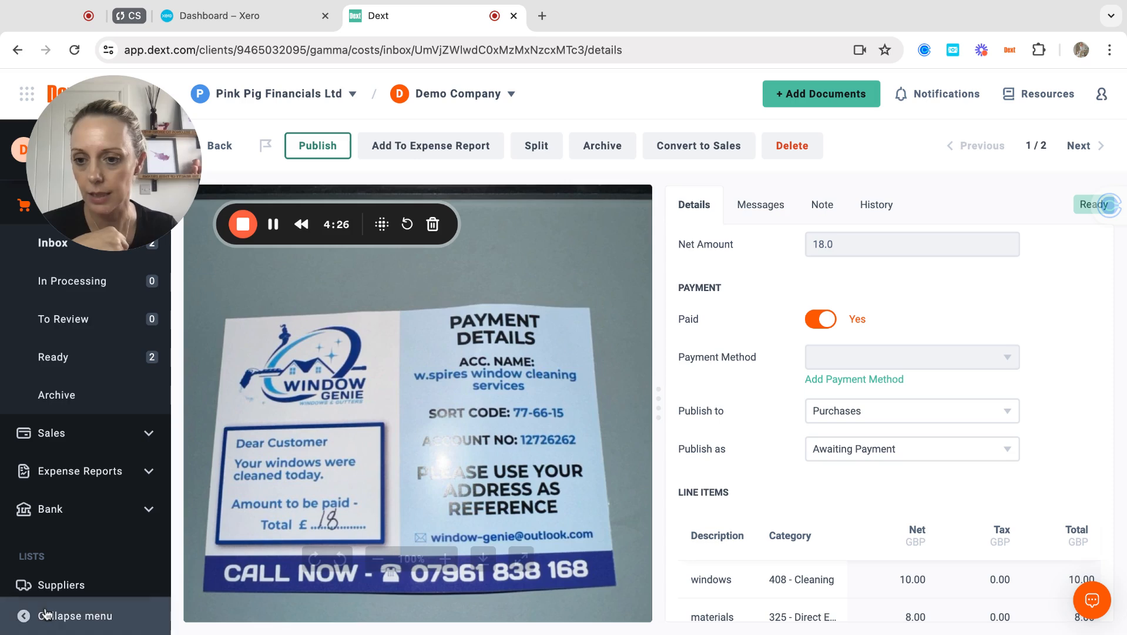
# Step: Publish the receipt to Xero with Window cleaner as the new supplier, and return to the costs inbox
pyautogui.scroll(-4, 810, 462)
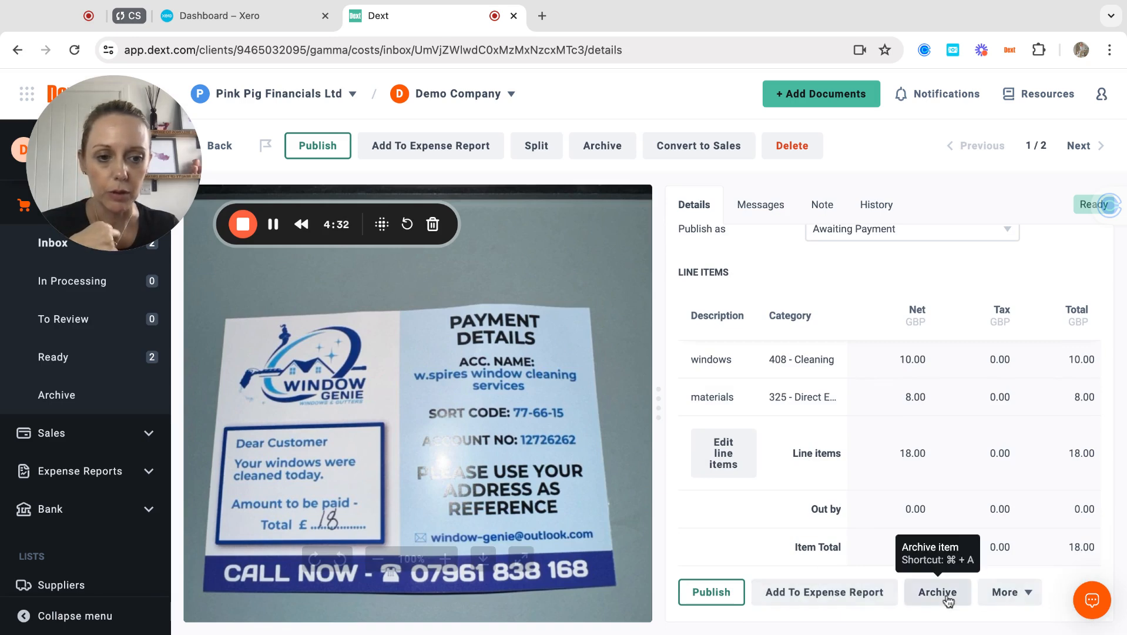
pyautogui.click(1025, 596)
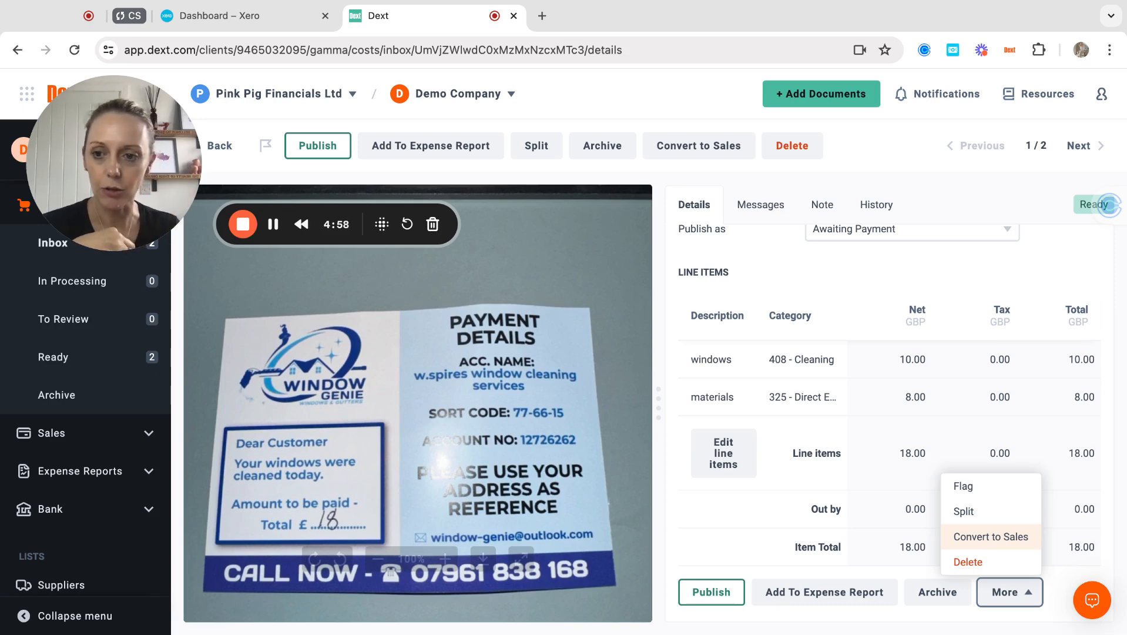
pyautogui.click(705, 592)
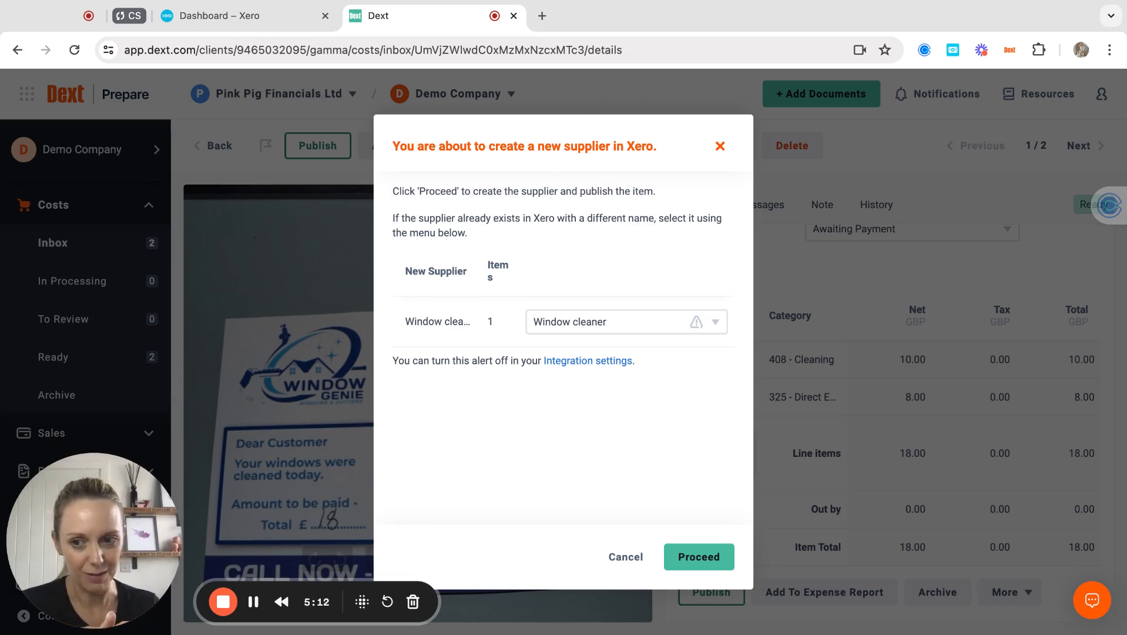
pyautogui.click(714, 323)
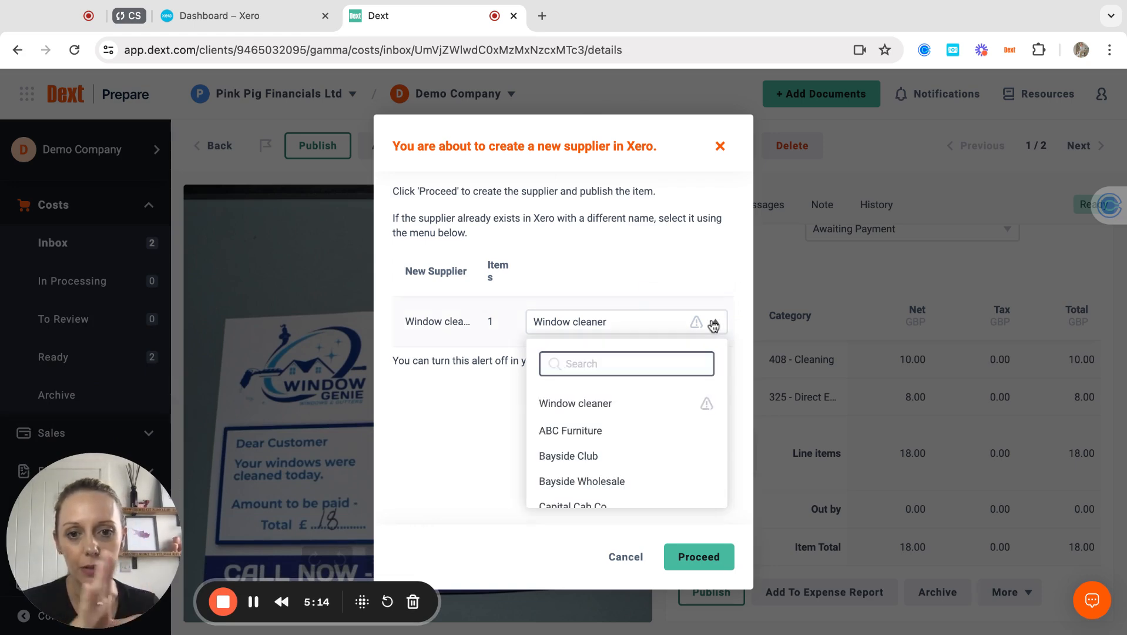
pyautogui.scroll(-6, 628, 456)
pyautogui.scroll(-3, 628, 457)
pyautogui.scroll(2, 627, 456)
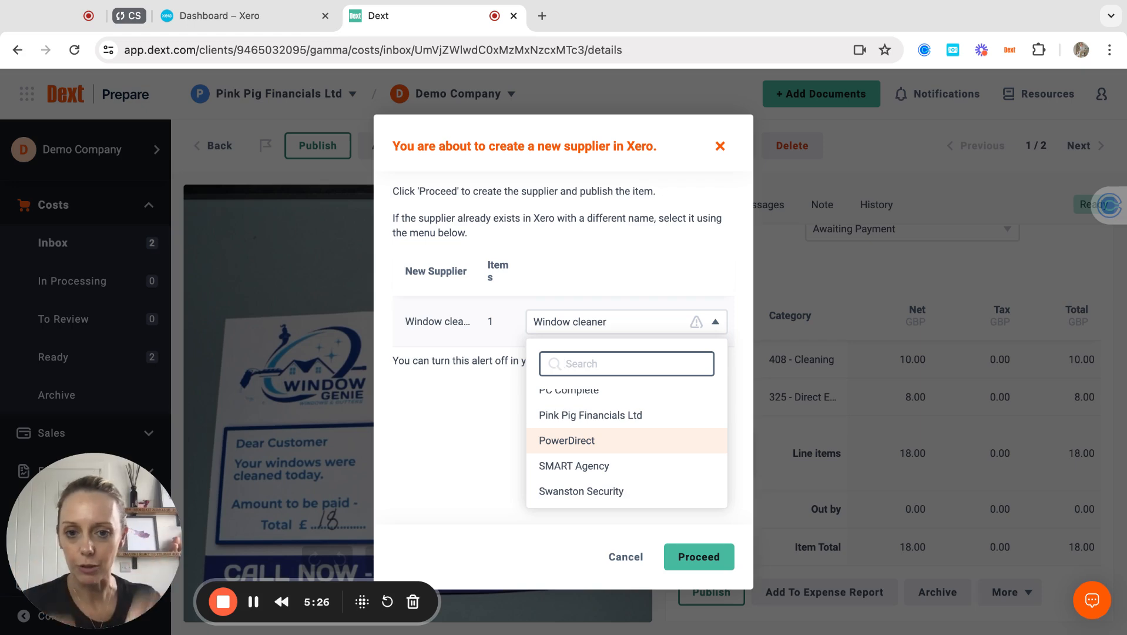
pyautogui.scroll(5, 593, 440)
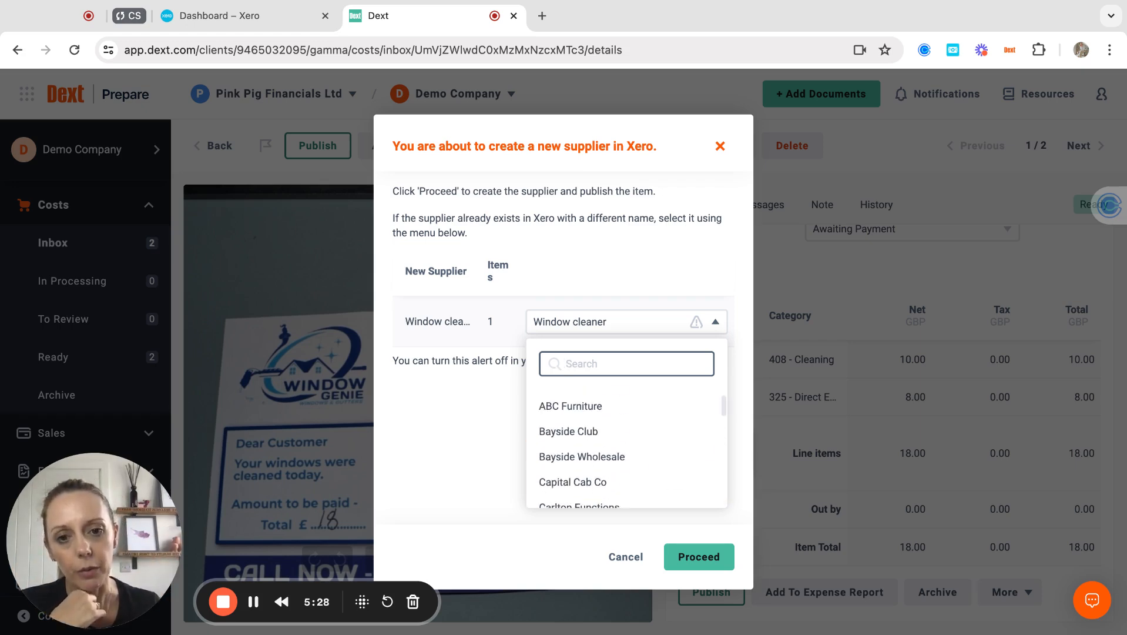
pyautogui.click(593, 400)
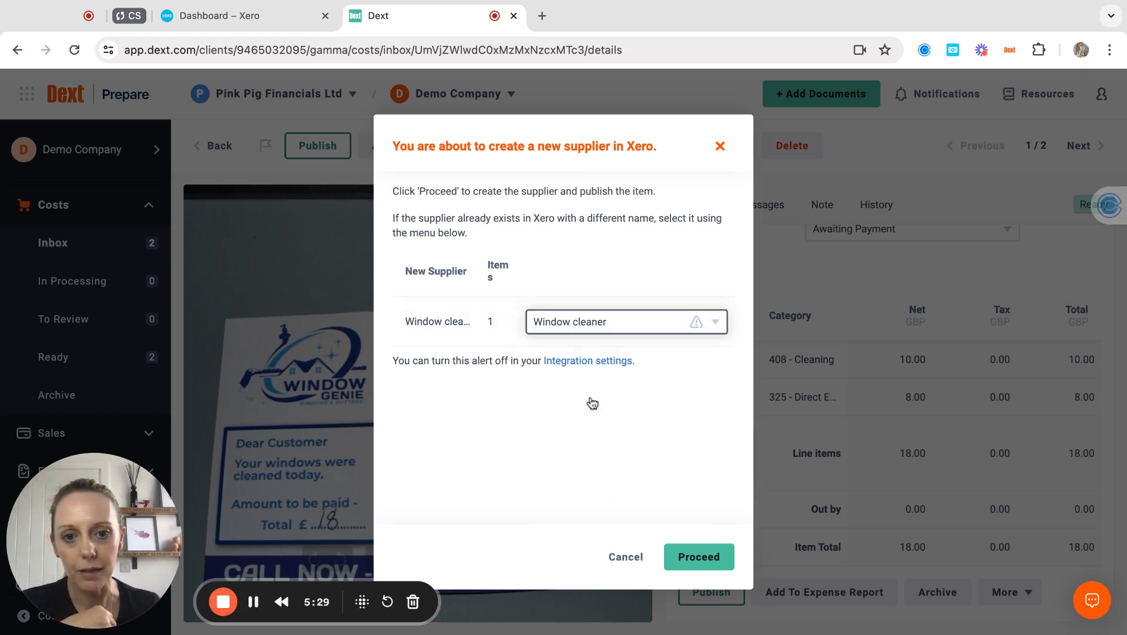
pyautogui.click(702, 557)
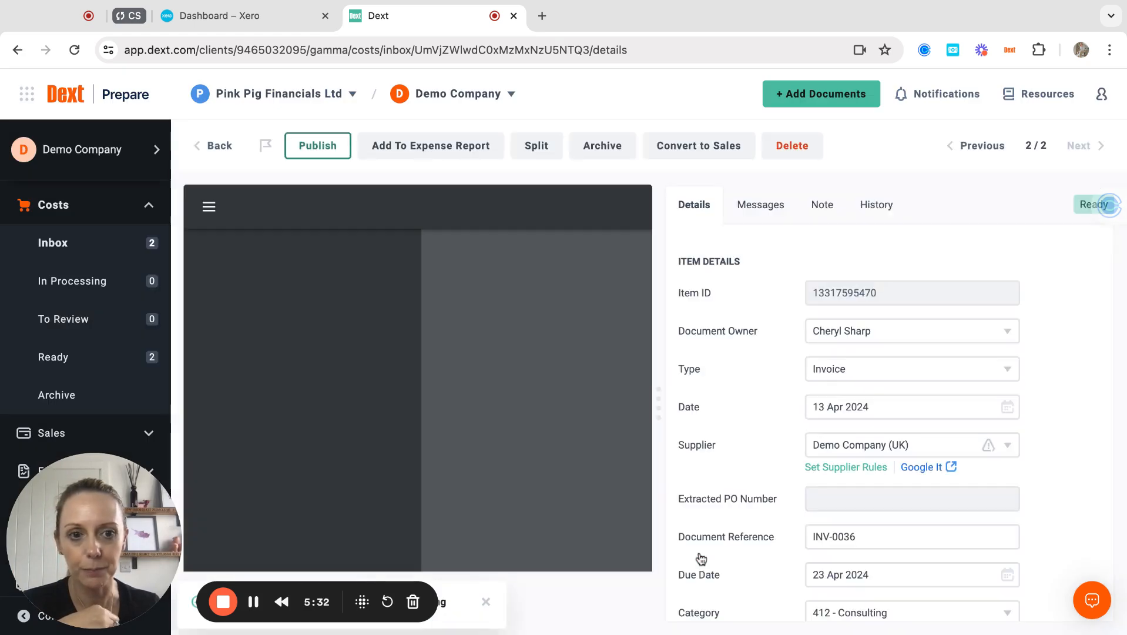
pyautogui.scroll(-1, 730, 427)
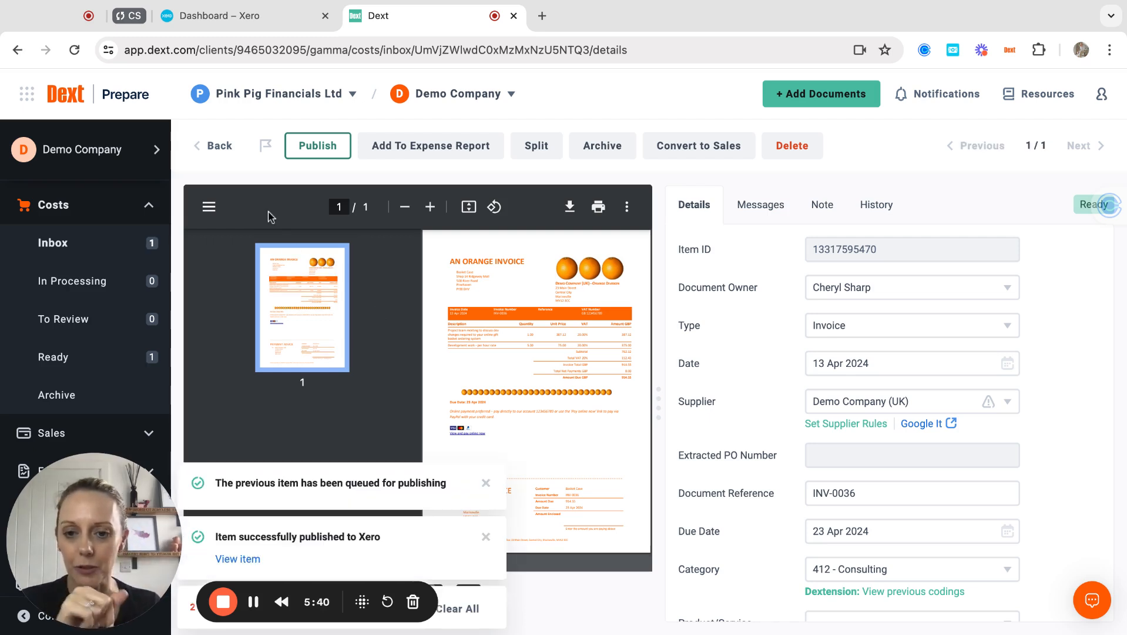
pyautogui.click(217, 147)
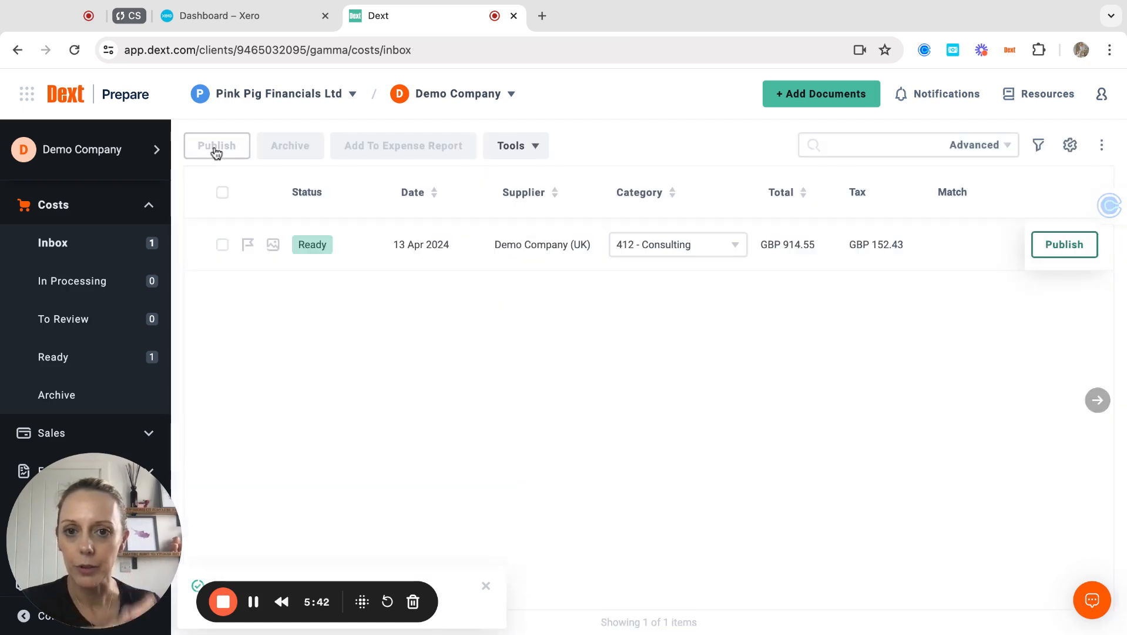